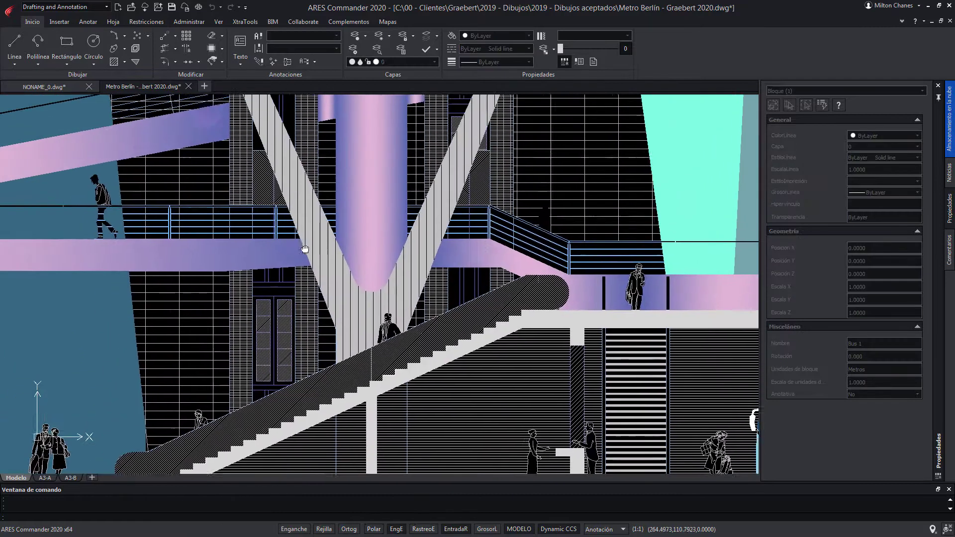
# Pan and zoom through the Metro Berlin section from the V-column to the underground tram level
pyautogui.scroll(10, 263, 174)
pyautogui.moveTo(379, 200); pyautogui.dragTo(527, 403, button='middle')
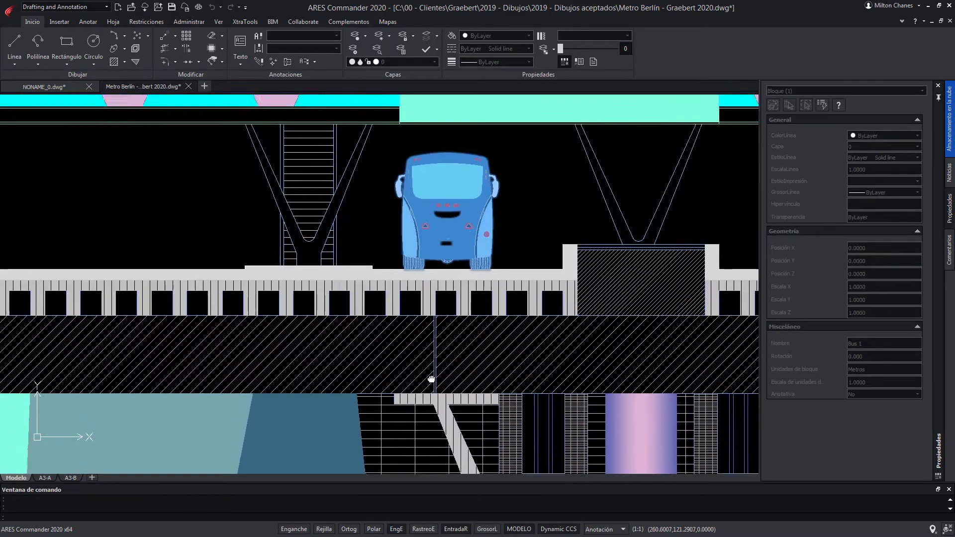
pyautogui.scroll(-5, 527, 402)
pyautogui.scroll(-2, 527, 402)
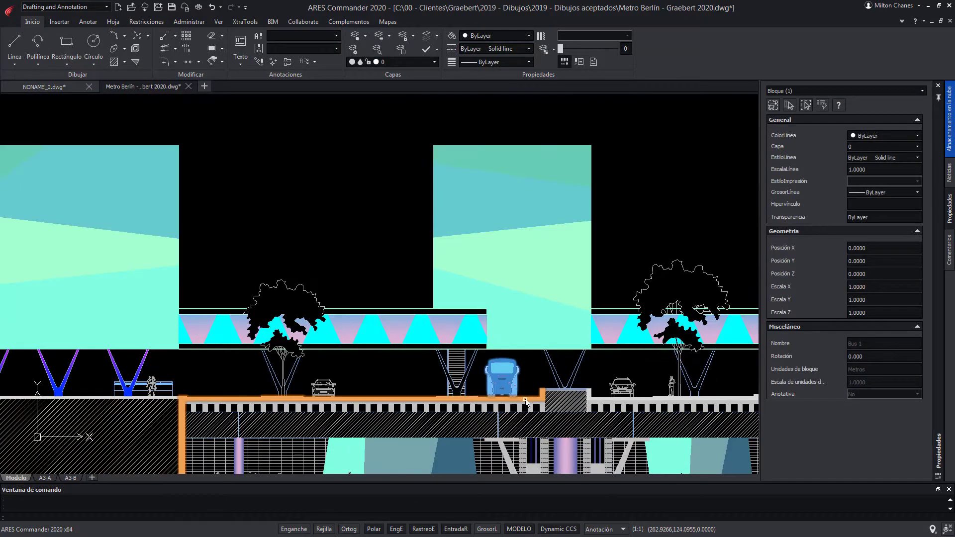
pyautogui.moveTo(527, 402); pyautogui.dragTo(499, 188, button='middle')
# Zoom out, then pan over the Airport-V3 tower and terminal and the 2019 - Hotel floor plan
pyautogui.scroll(1, 361, 311)
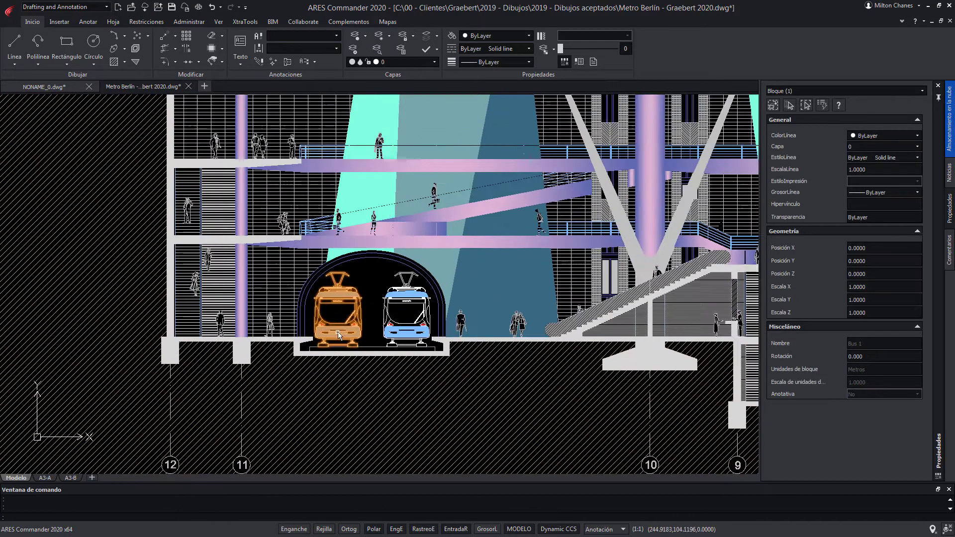
pyautogui.scroll(3, 361, 311)
pyautogui.scroll(2, 360, 311)
pyautogui.scroll(1, 361, 310)
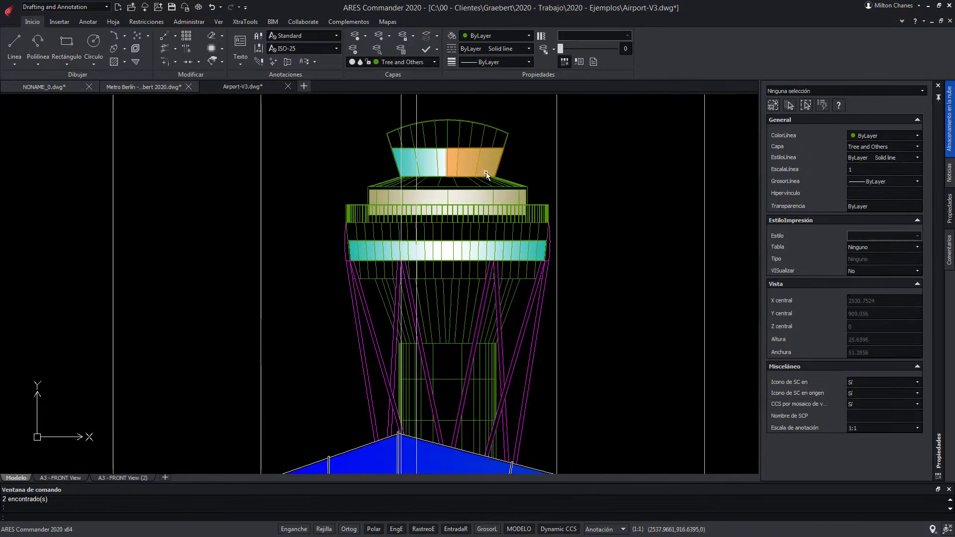
pyautogui.moveTo(463, 422)
pyautogui.mouseDown(button='middle')
pyautogui.moveTo(510, 162)
pyautogui.moveTo(554, 37)
pyautogui.mouseUp(button='middle')
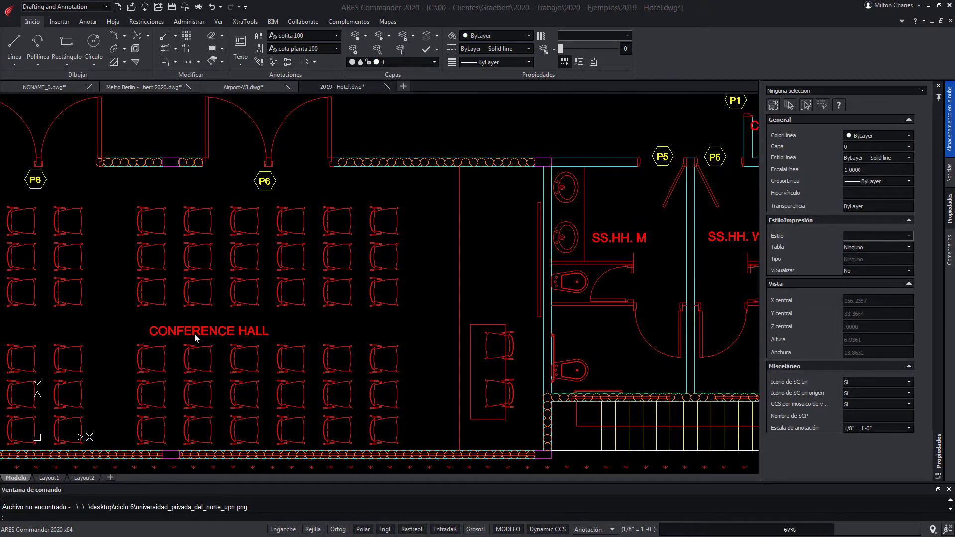
pyautogui.moveTo(196, 338); pyautogui.dragTo(400, 317, button='middle')
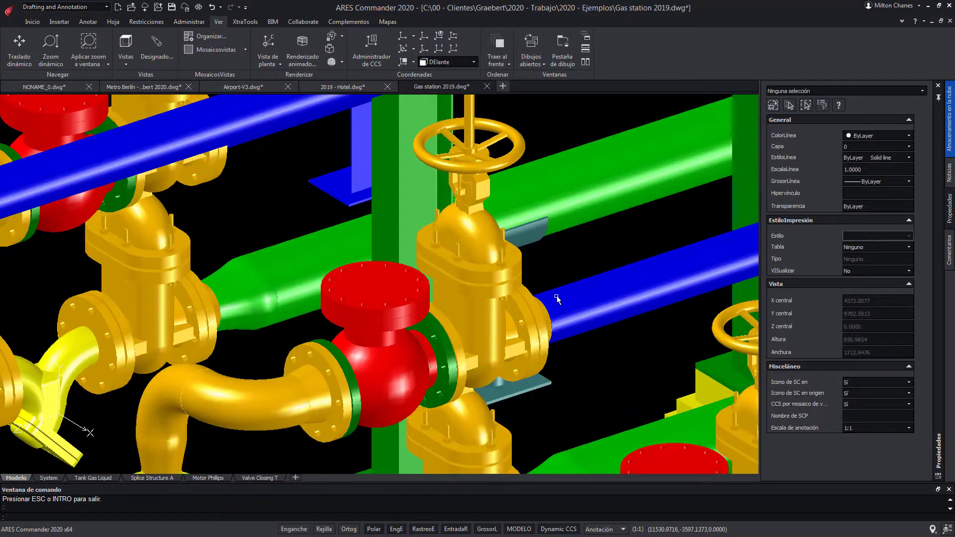
# Orbit and zoom the piping model, centring the purple and yellow pipes, then circle the green filter vessel
pyautogui.keyDown('shift'); pyautogui.moveTo(557, 299); pyautogui.dragTo(454, 326, button='middle'); pyautogui.keyUp('shift')
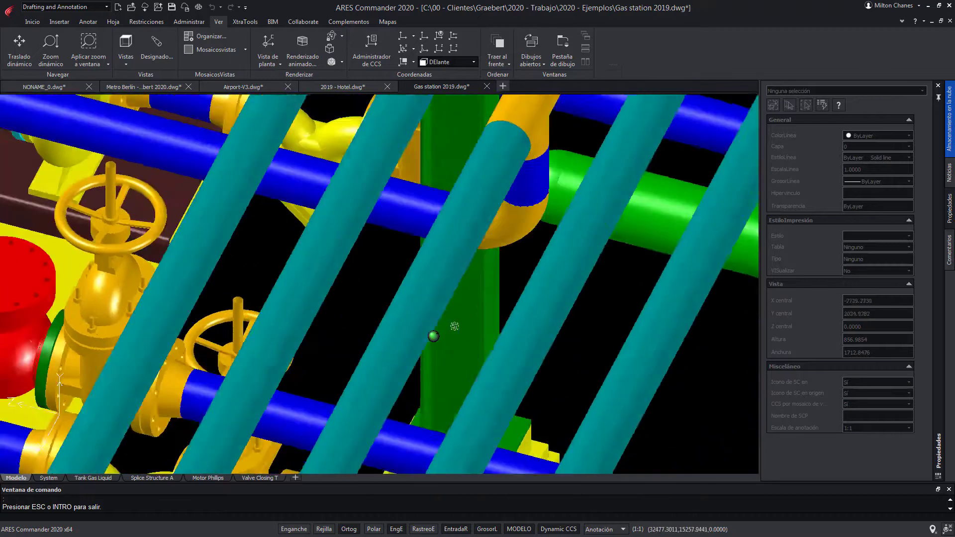
pyautogui.scroll(-3, 455, 326)
pyautogui.scroll(-3, 448, 323)
pyautogui.scroll(-3, 433, 313)
pyautogui.scroll(-2, 420, 300)
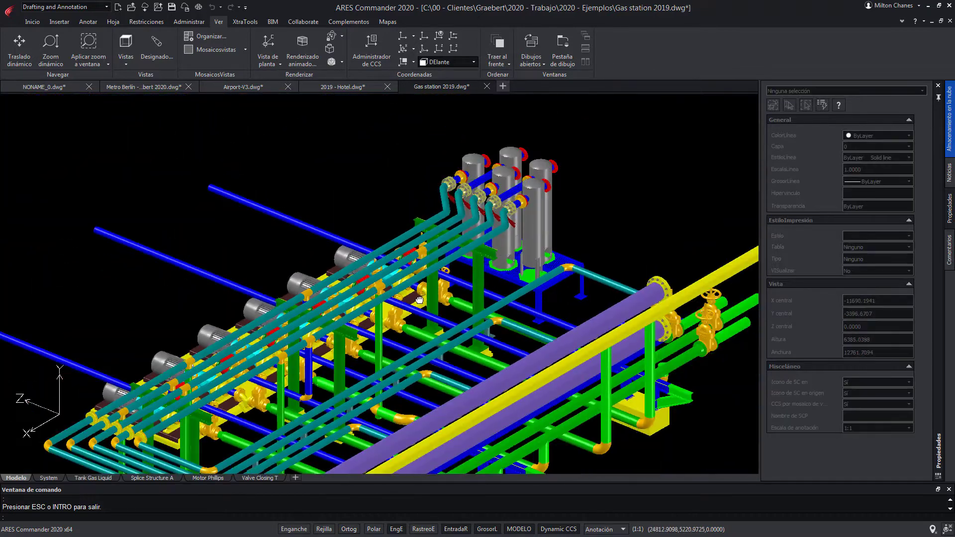
pyautogui.scroll(1, 420, 300)
pyautogui.moveTo(420, 300)
pyautogui.mouseDown(button='middle')
pyautogui.moveTo(519, 241)
pyautogui.moveTo(420, 363)
pyautogui.mouseUp(button='middle')
pyautogui.scroll(1, 377, 437)
pyautogui.scroll(1, 349, 423)
pyautogui.scroll(1, 307, 402)
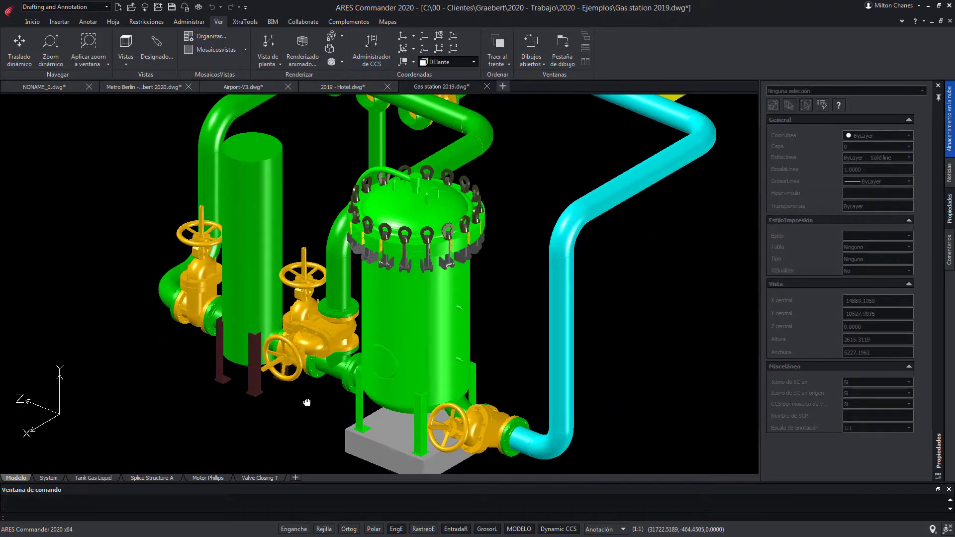
pyautogui.moveTo(307, 403)
pyautogui.mouseDown(button='middle')
pyautogui.moveTo(332, 376)
pyautogui.moveTo(431, 330)
pyautogui.moveTo(656, 357)
pyautogui.mouseUp(button='middle')
# View the Splice Structure A sheet, then zoom into the Motor Phillips sheet's circular viewport
pyautogui.click(152, 478)
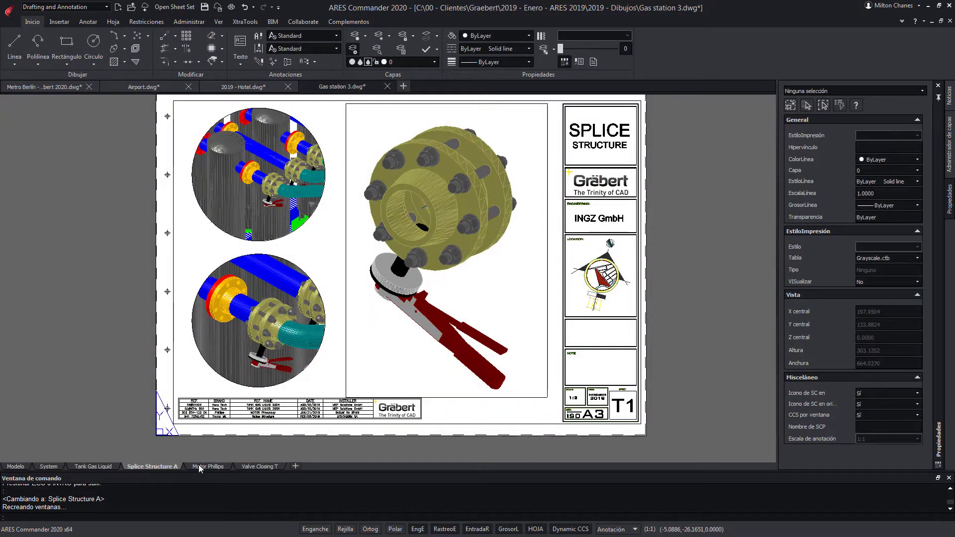
pyautogui.click(199, 465)
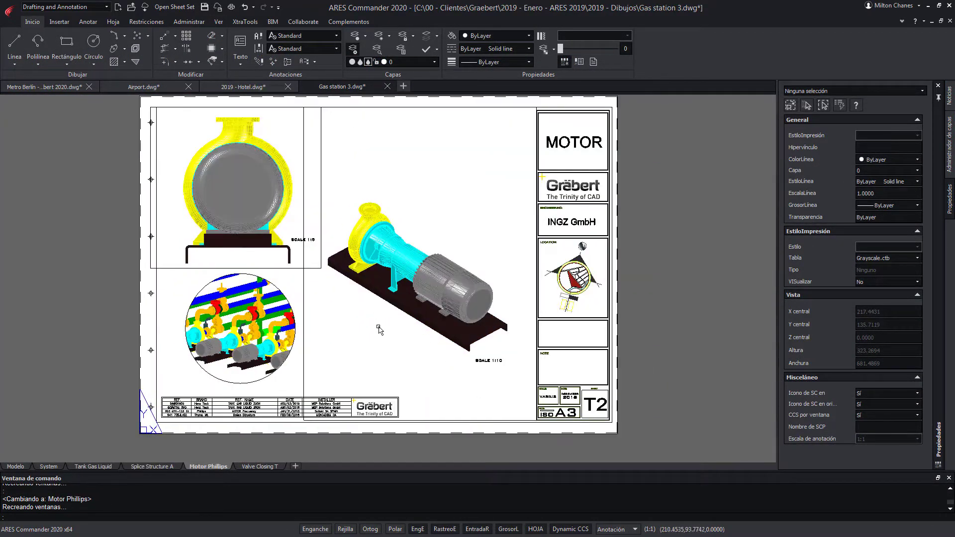
pyautogui.scroll(2, 299, 309)
pyautogui.scroll(1, 137, 333)
pyautogui.scroll(3, 150, 361)
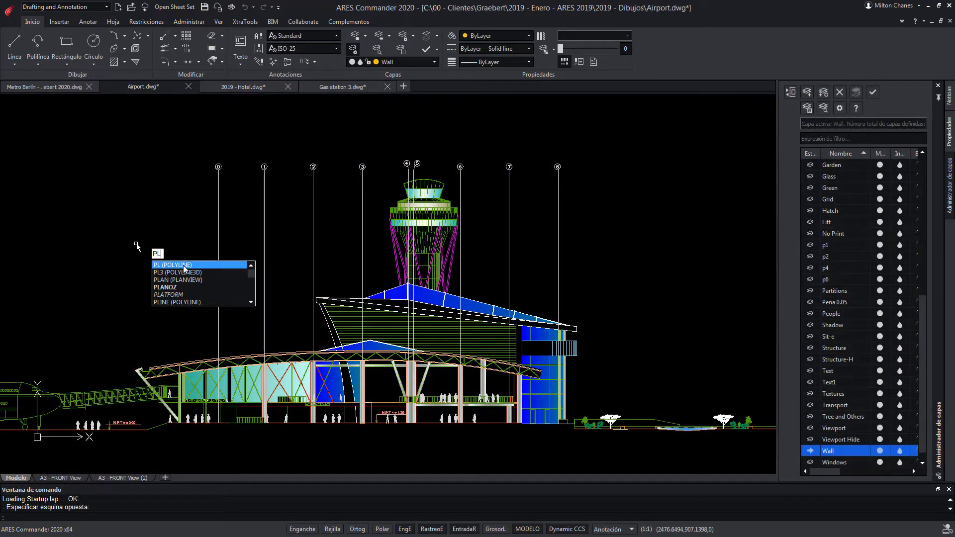
# Draw a polyline from the truss end using an Endpoint snap
pyautogui.click(184, 265)
pyautogui.scroll(3, 160, 346)
pyautogui.scroll(3, 145, 343)
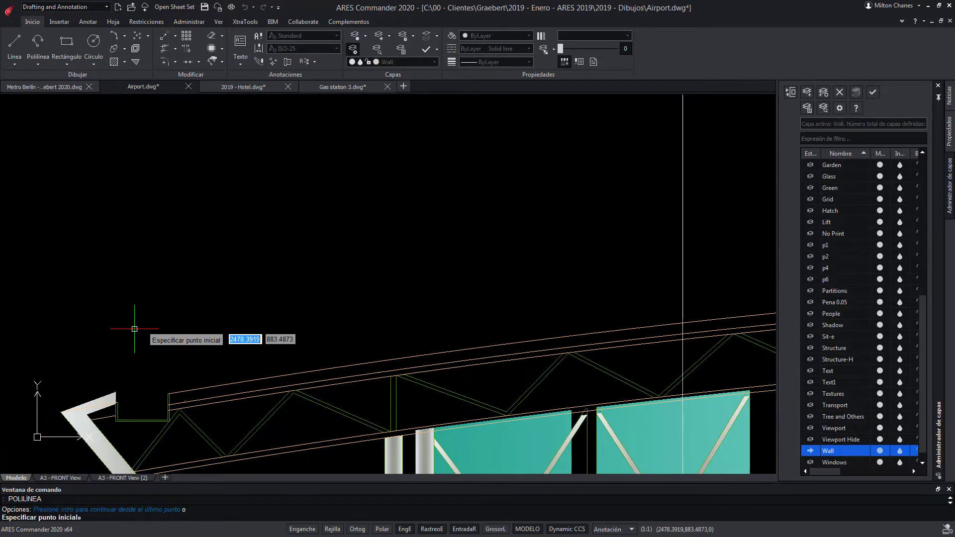
pyautogui.keyDown('shift'); pyautogui.rightClick(135, 329); pyautogui.keyUp('shift')
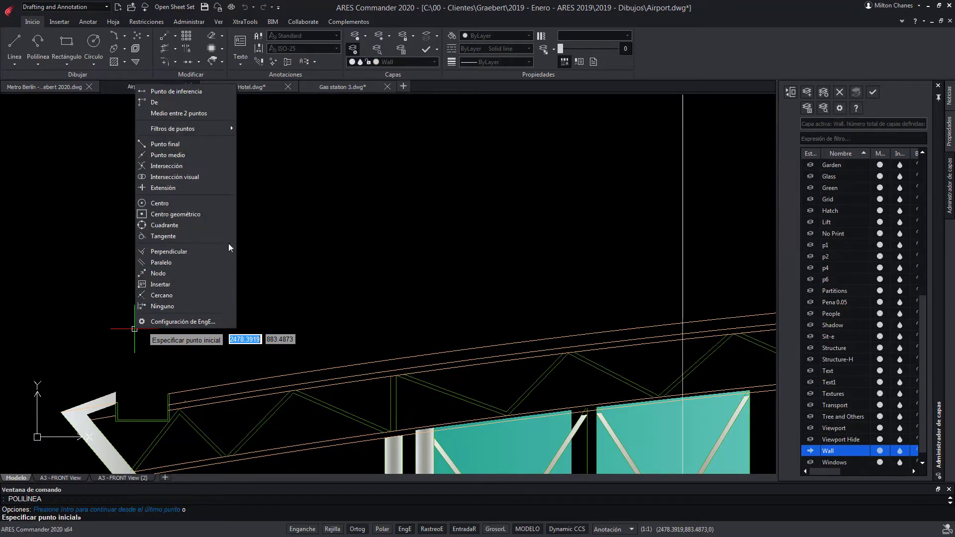
pyautogui.click(180, 145)
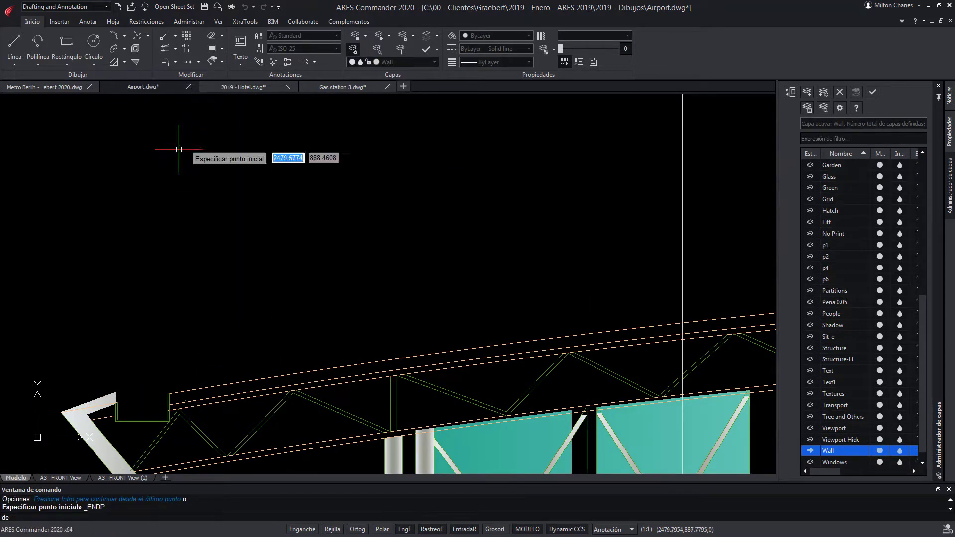
pyautogui.click(169, 394)
pyautogui.scroll(-3, 239, 293)
pyautogui.click(477, 206)
pyautogui.press('Return')
pyautogui.press('Return')
pyautogui.scroll(-3, 597, 154)
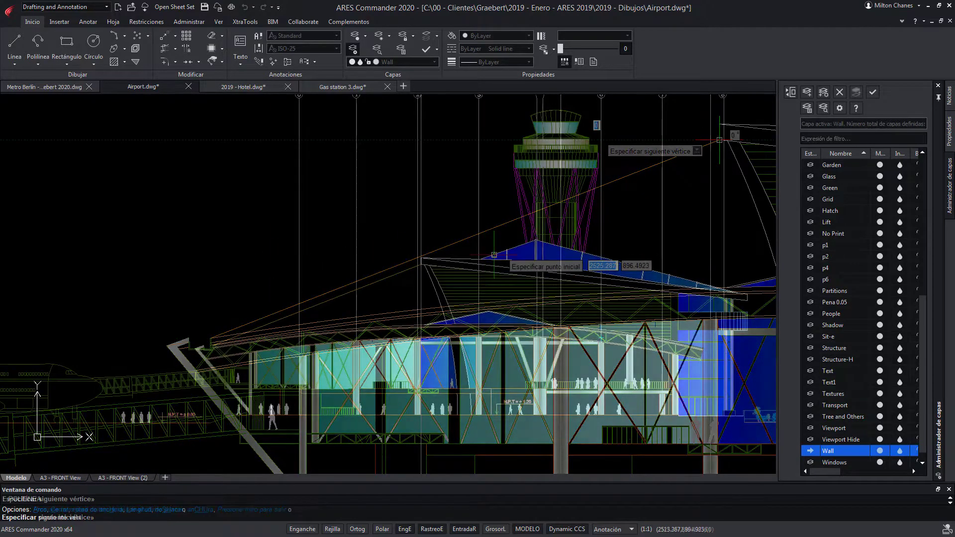
pyautogui.scroll(5, 469, 246)
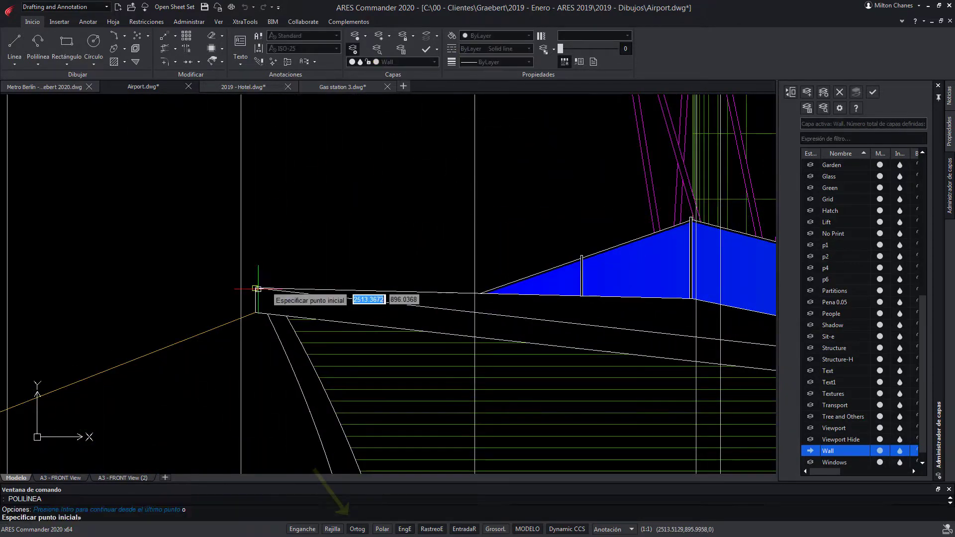
# Draw an L-shaped polyline from the slab corner, going left then straight down
pyautogui.click(256, 289)
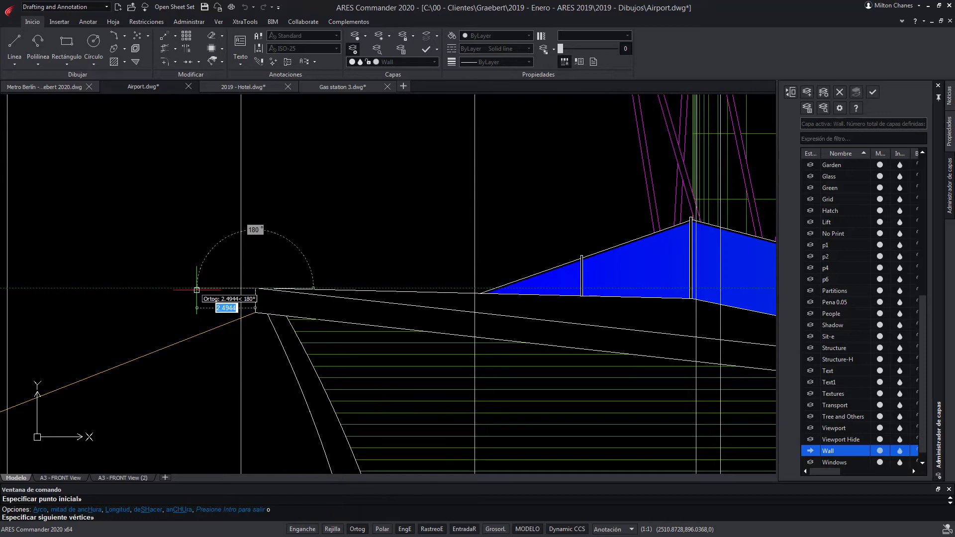
pyautogui.click(197, 290)
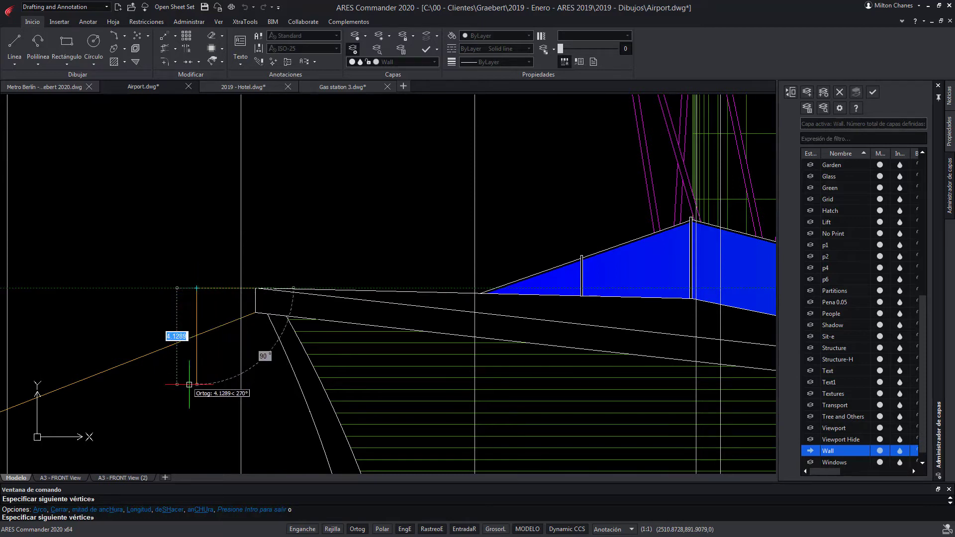
pyautogui.click(196, 385)
pyautogui.press('Return')
# Trim the overlapping segments with TR using all objects as edges, and begin a line at the railing corner
pyautogui.write('TR')
pyautogui.press('Return')
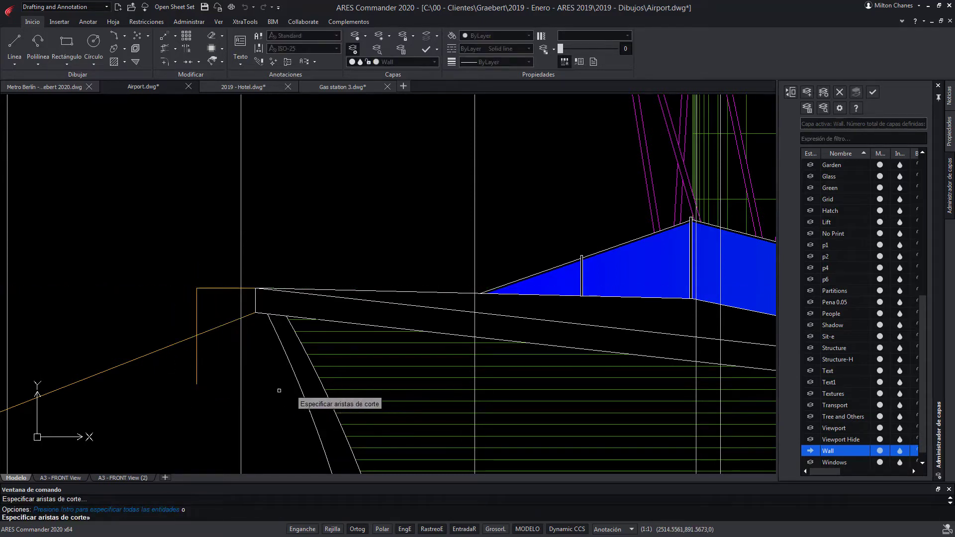
pyautogui.press('Return')
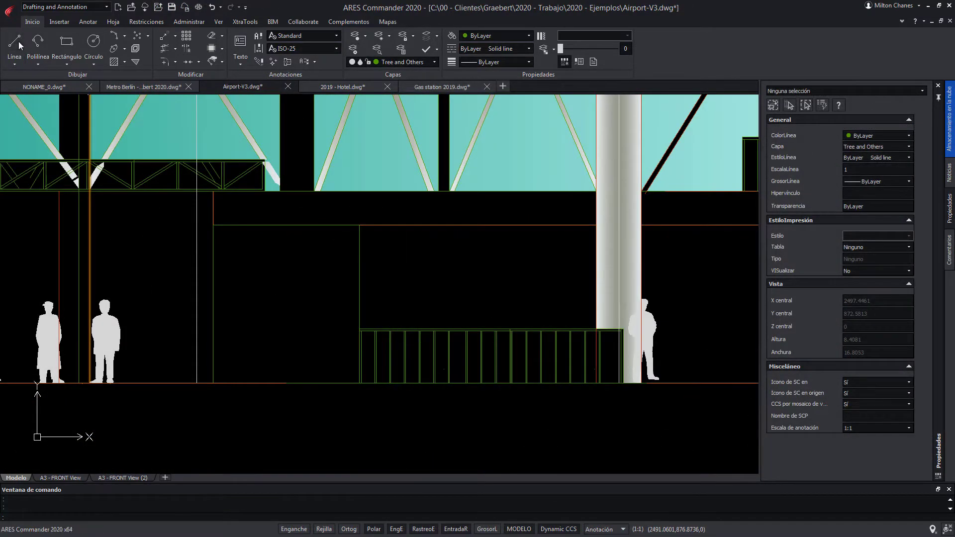
pyautogui.click(19, 41)
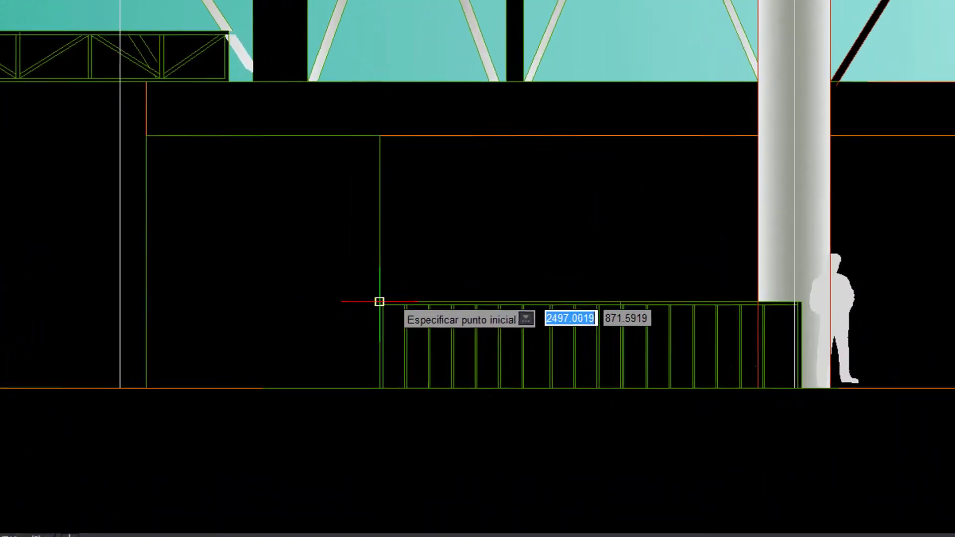
pyautogui.click(379, 302)
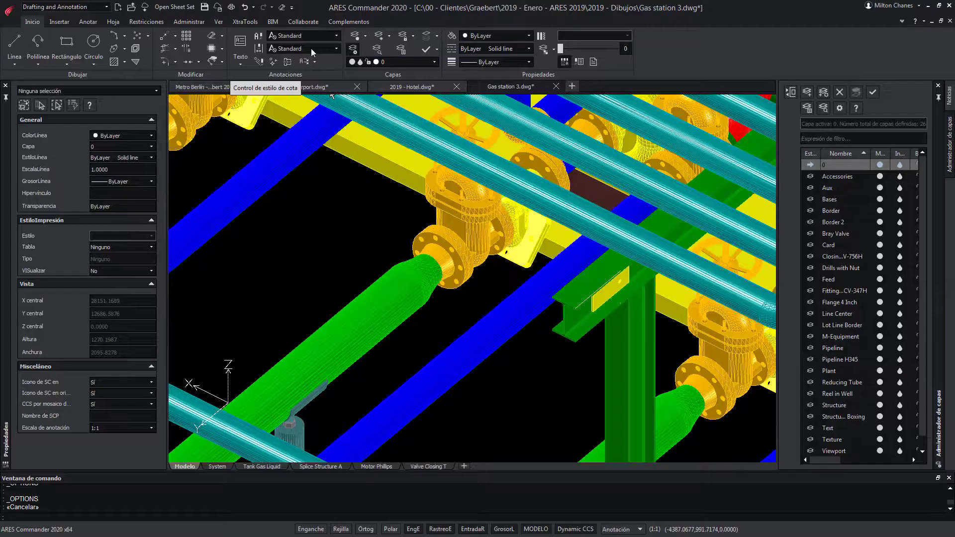
# Switch the workspace to CAD General, then to Classic, and browse Formato's layer tools
pyautogui.click(107, 8)
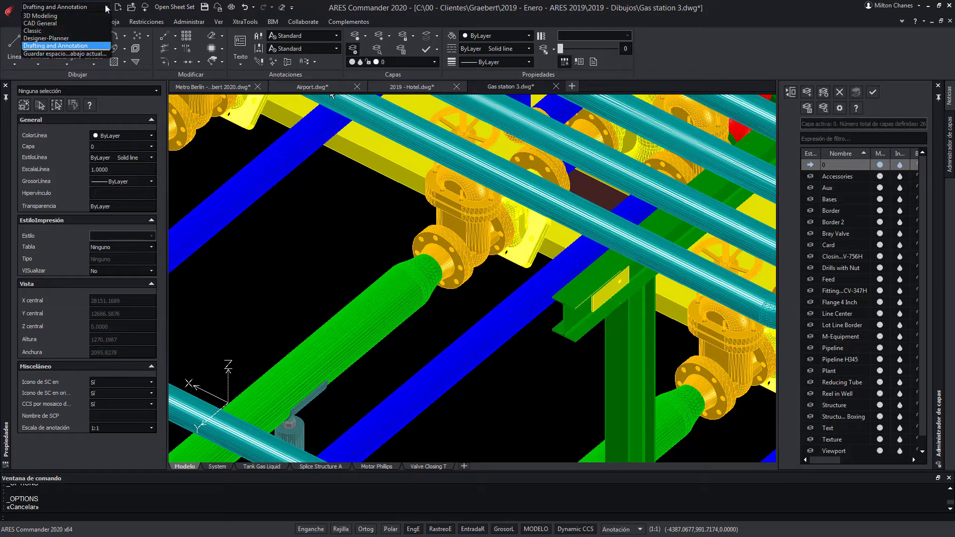
pyautogui.click(52, 24)
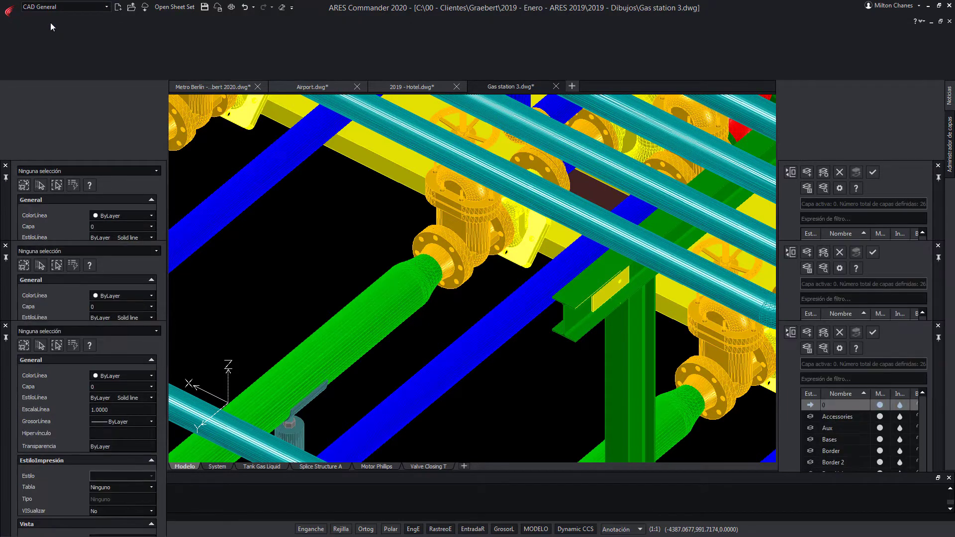
pyautogui.click(107, 6)
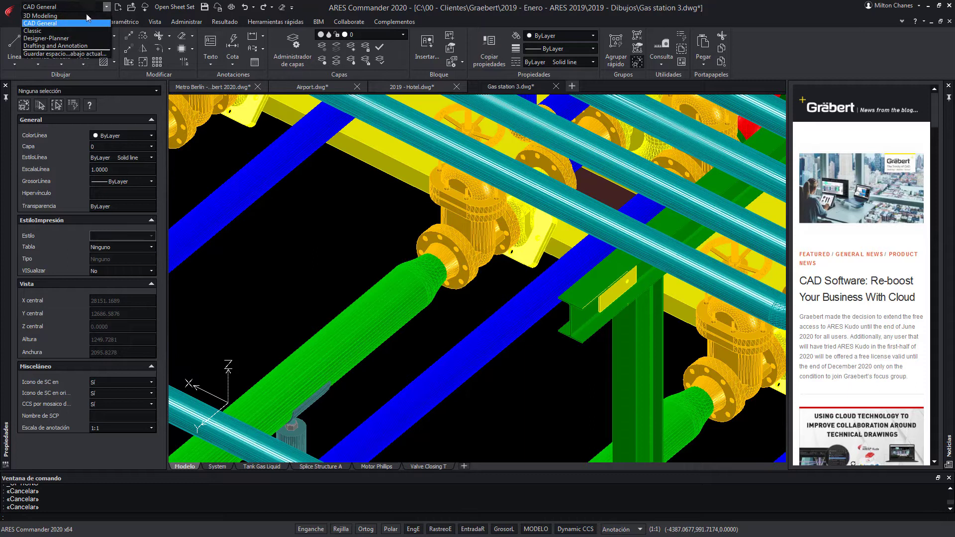
pyautogui.click(67, 30)
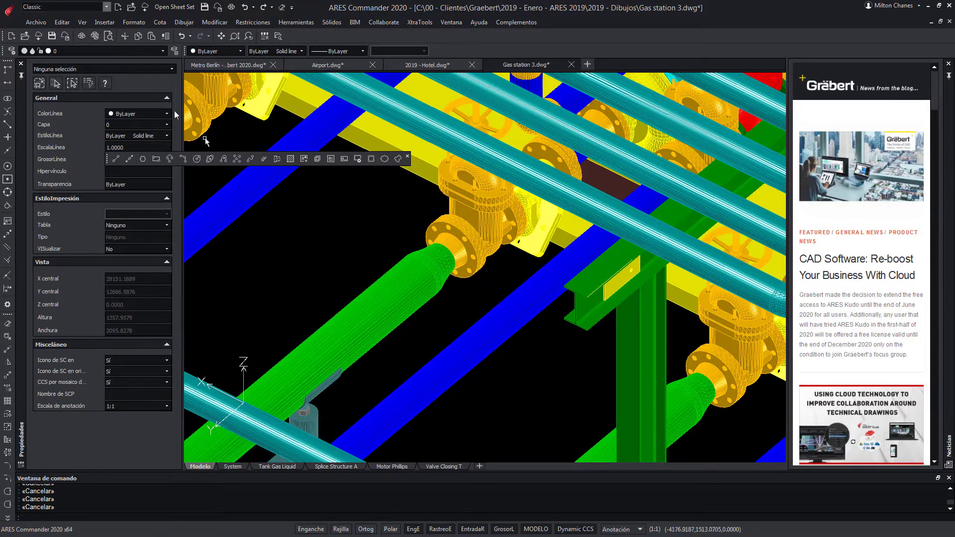
pyautogui.click(84, 22)
pyautogui.moveTo(165, 46)
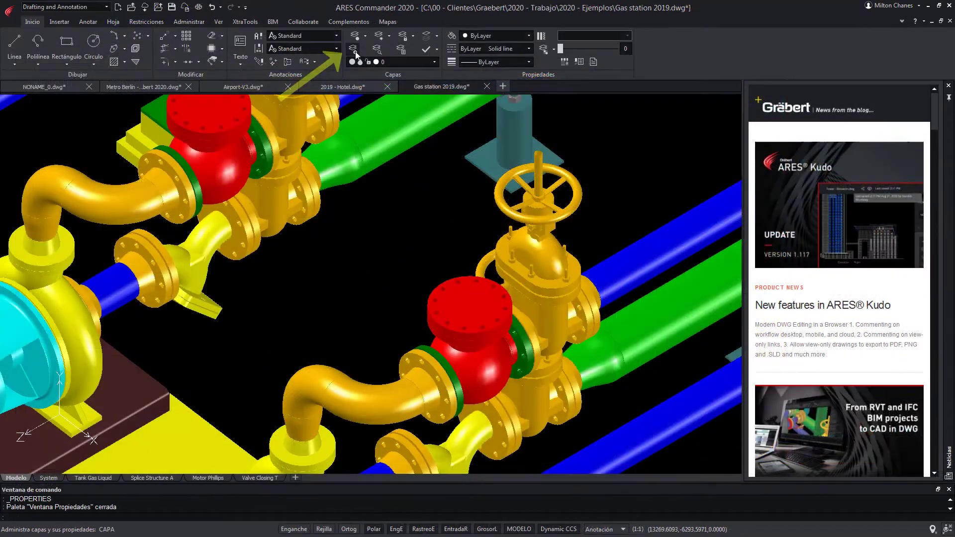
# Show the layer manager and widen it to reveal more columns
pyautogui.click(354, 50)
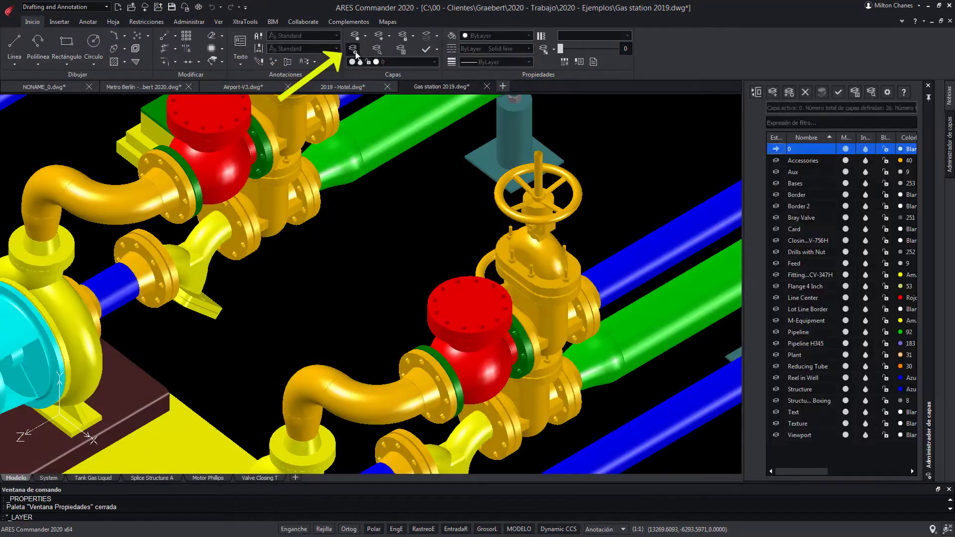
pyautogui.click(356, 52)
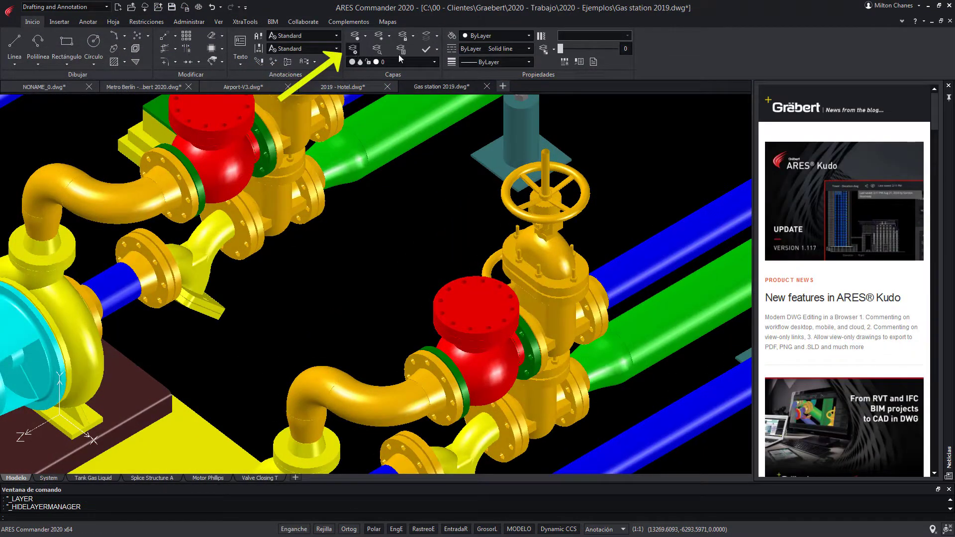
pyautogui.click(353, 48)
pyautogui.moveTo(760, 192)
pyautogui.mouseDown()
pyautogui.moveTo(529, 191)
pyautogui.moveTo(743, 218)
pyautogui.mouseUp()
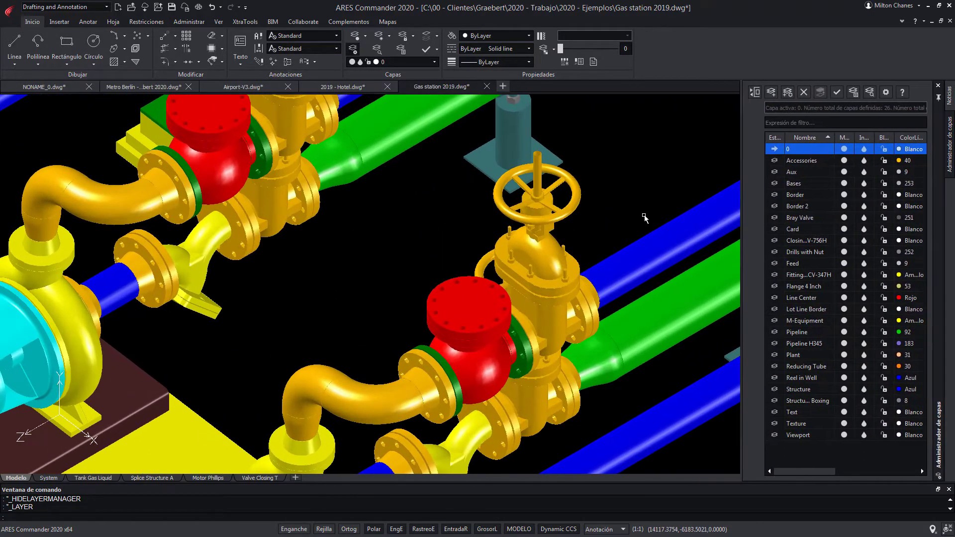
# Dock the Properties palette on the right and open Recursos de diseño from the Insertar ribbon
pyautogui.click(565, 64)
pyautogui.moveTo(8, 213); pyautogui.dragTo(841, 267)
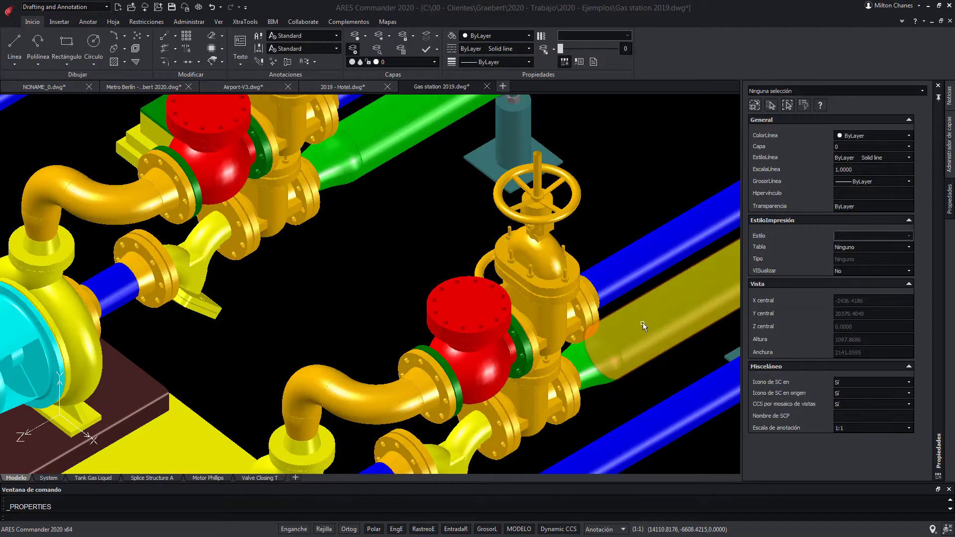
pyautogui.click(66, 23)
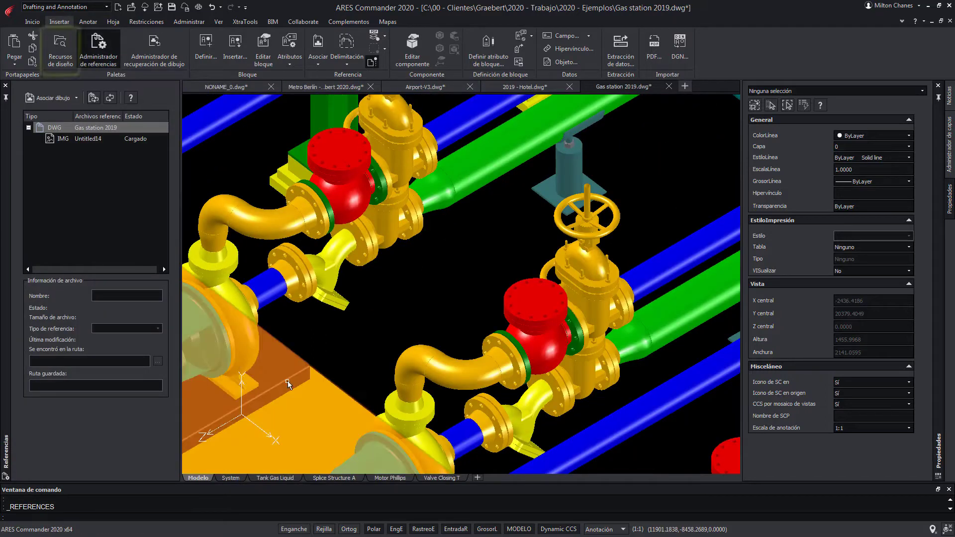
pyautogui.click(61, 59)
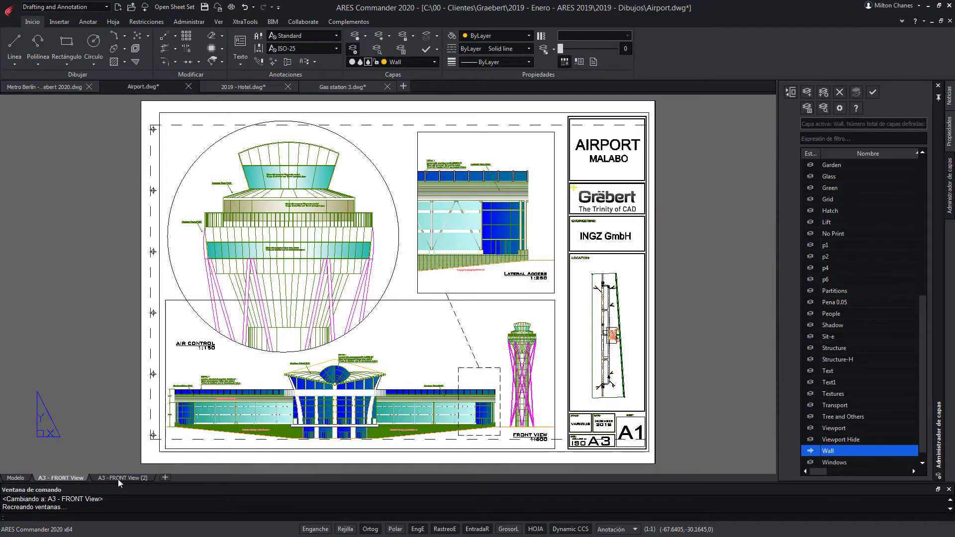
# View Airport.dwg's A3 - FRONT View (2) sheet, then Gas station 3.dwg's Splice Structure A sheet
pyautogui.click(118, 478)
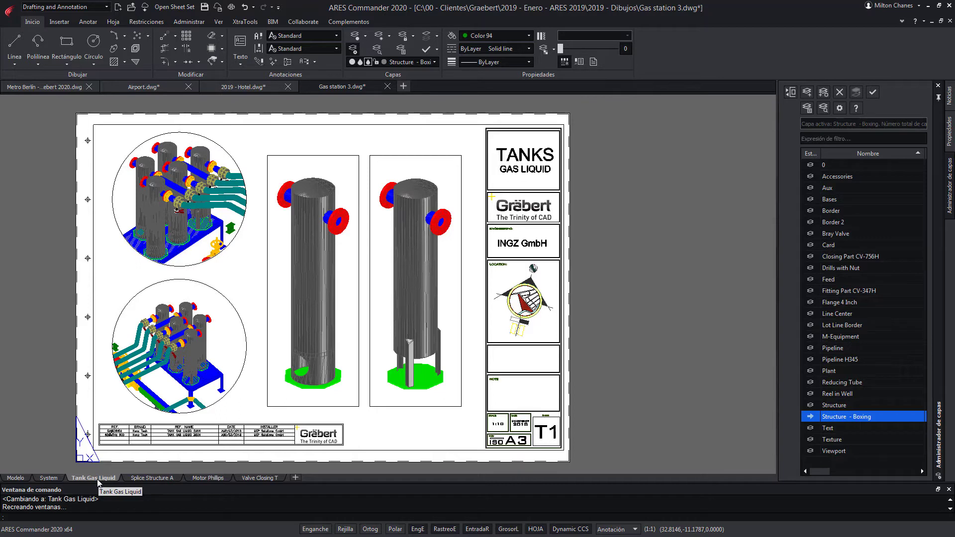
pyautogui.click(160, 478)
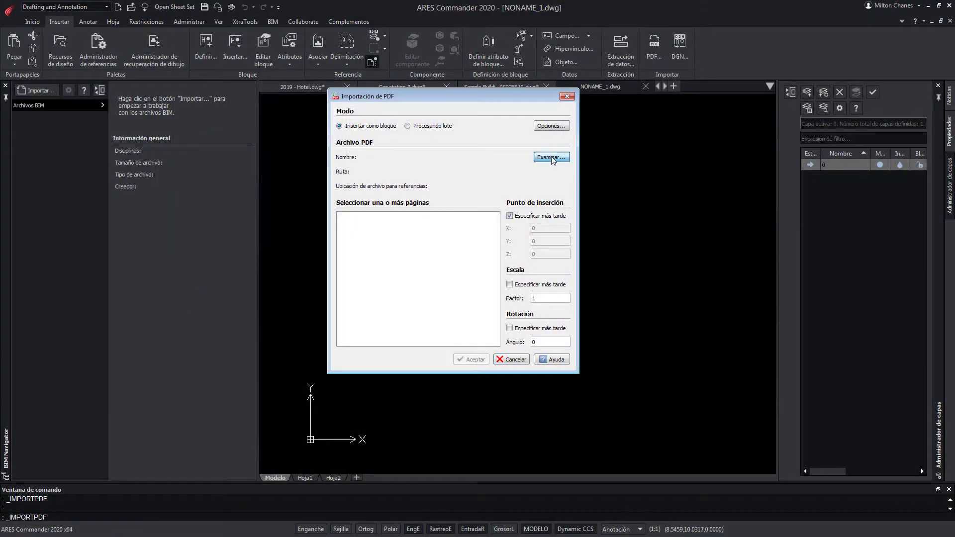
# Import Metro Berlin - Graebert 2020-A3-A.pdf, mirror part of it, and switch to 3D Modeling
pyautogui.click(551, 158)
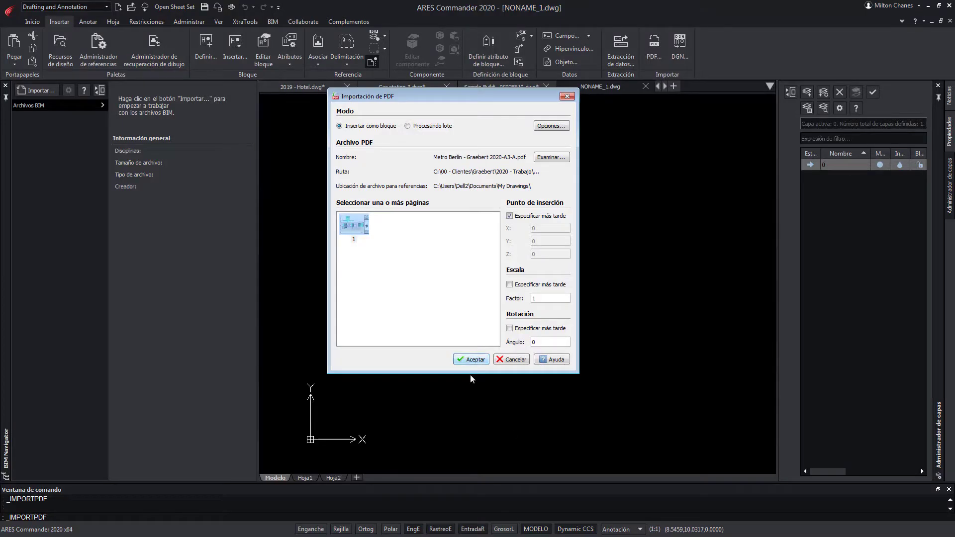
pyautogui.click(472, 359)
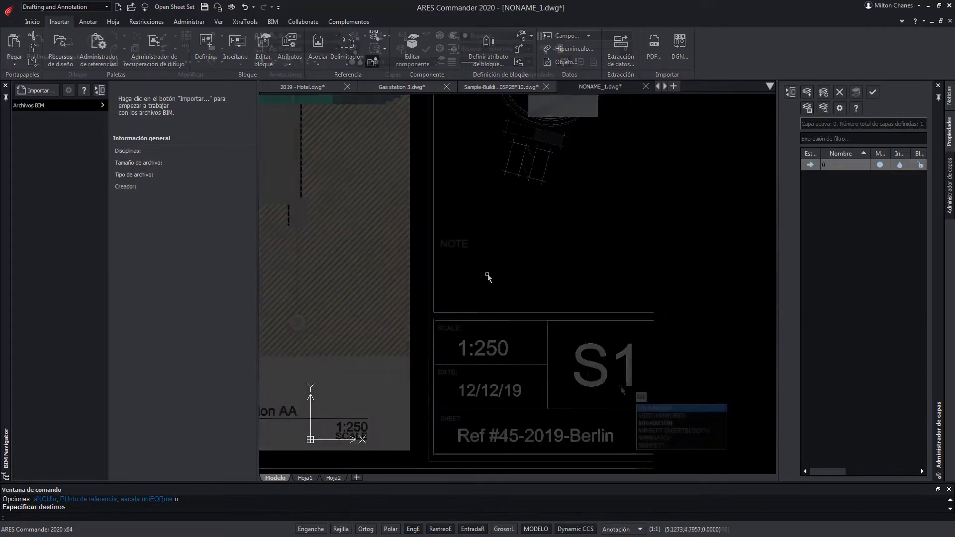
pyautogui.click(535, 311)
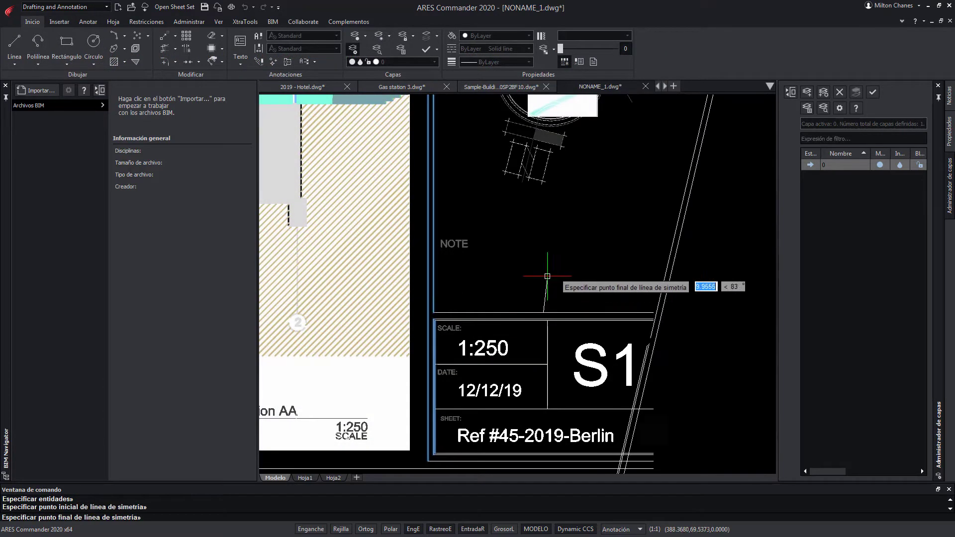
pyautogui.click(542, 246)
pyautogui.press('Return')
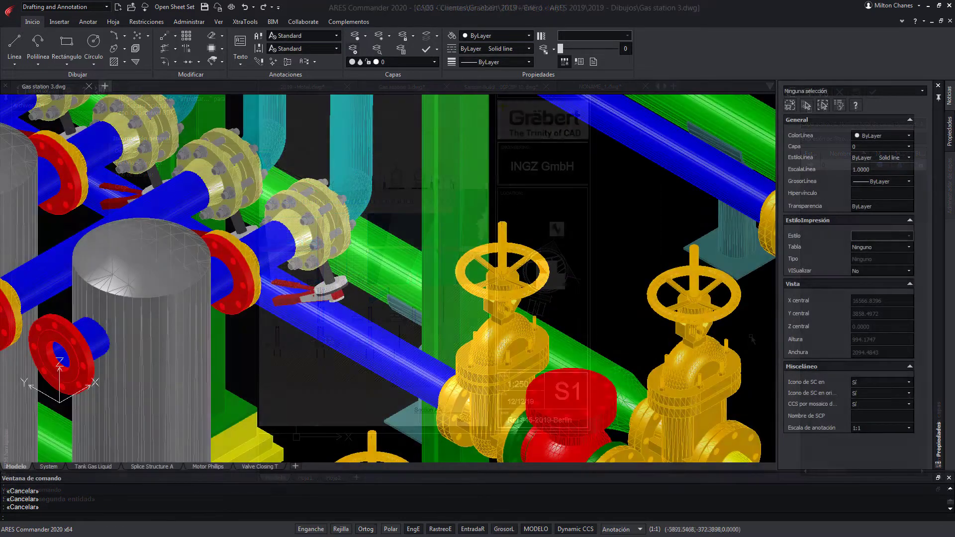
pyautogui.click(66, 10)
pyautogui.click(50, 25)
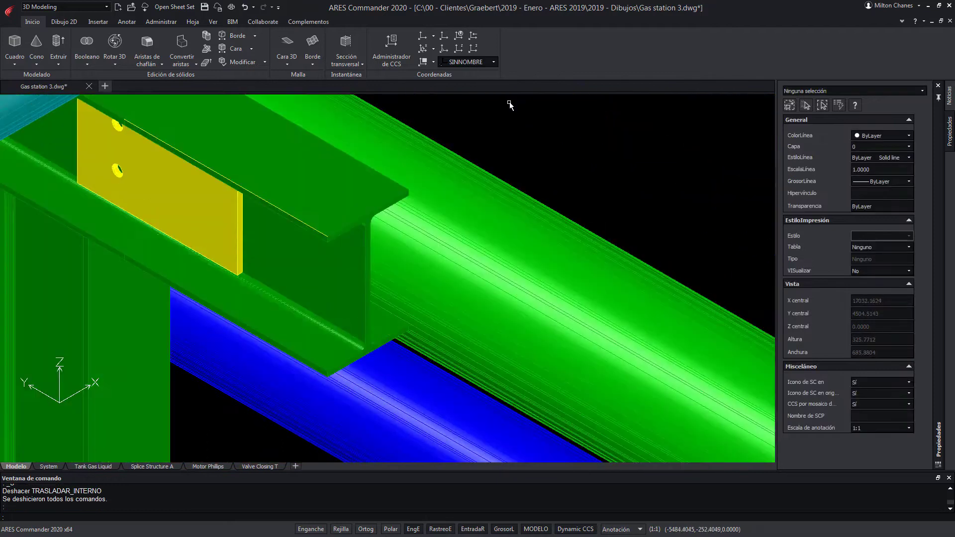
# Push-pull the green I-beam's end face outward to extend it, then orbit the pipework
pyautogui.click(58, 63)
pyautogui.click(83, 109)
pyautogui.click(391, 219)
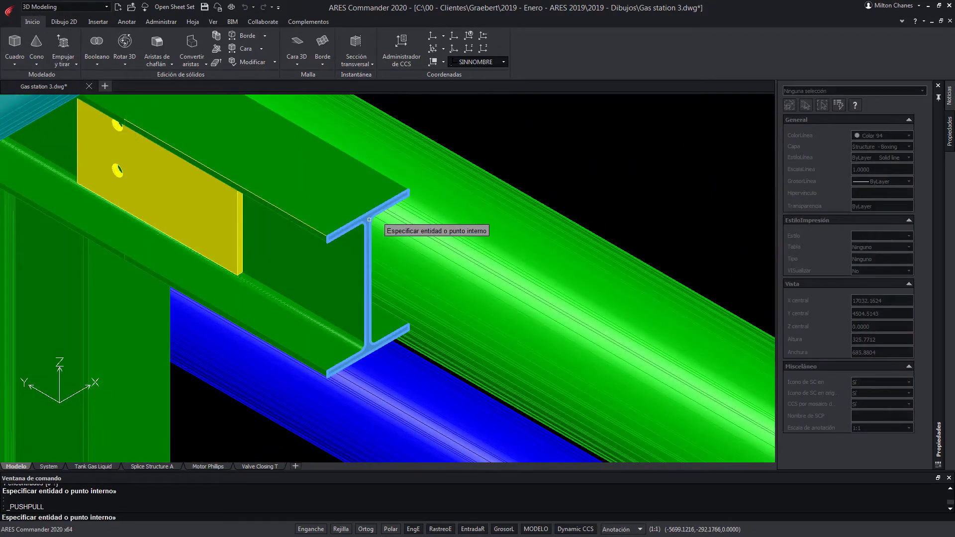
pyautogui.click(587, 193)
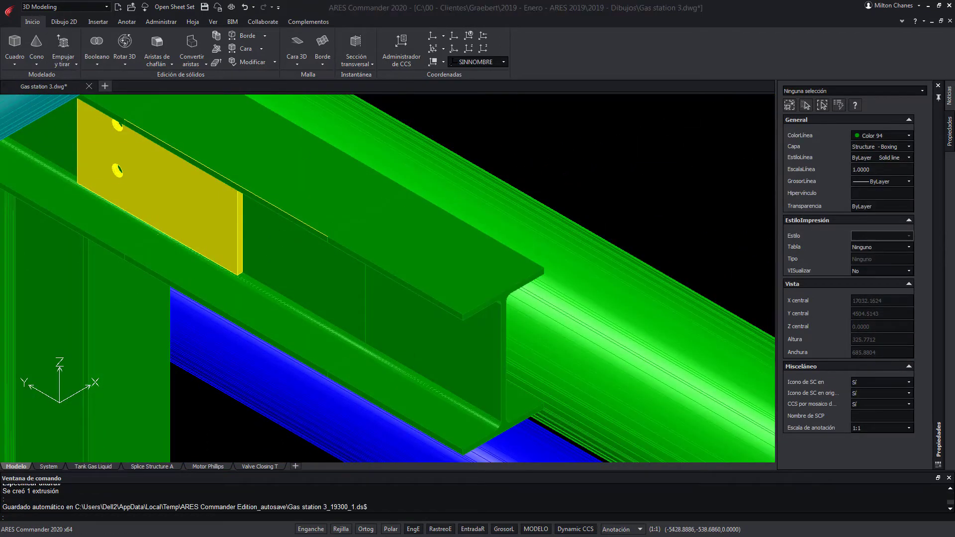
pyautogui.click(612, 213)
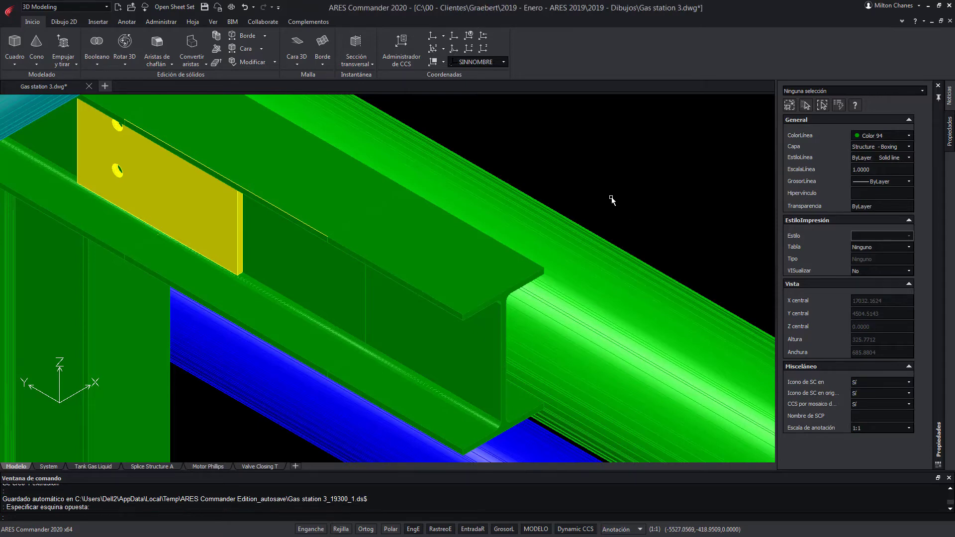
pyautogui.scroll(-5, 608, 204)
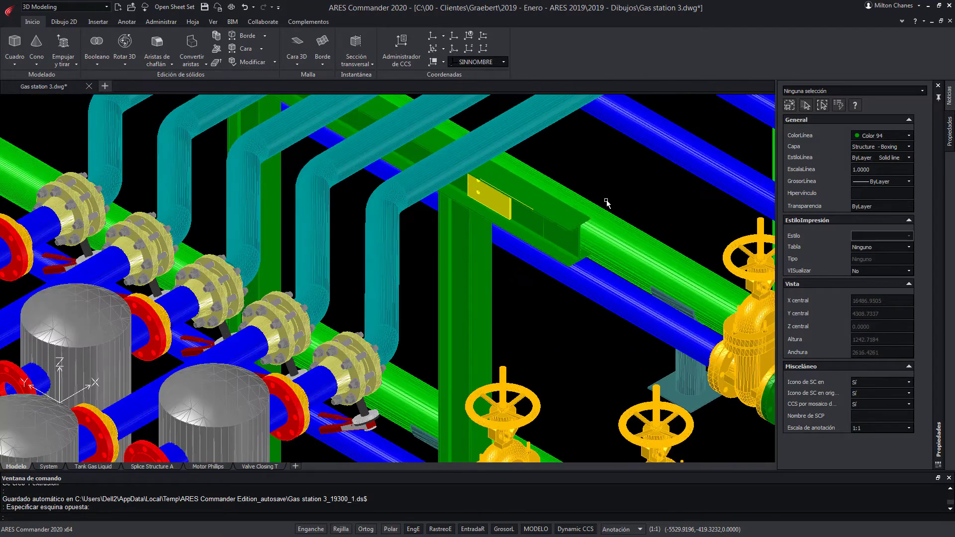
pyautogui.keyDown('shift'); pyautogui.moveTo(607, 203); pyautogui.dragTo(674, 378, button='middle'); pyautogui.keyUp('shift')
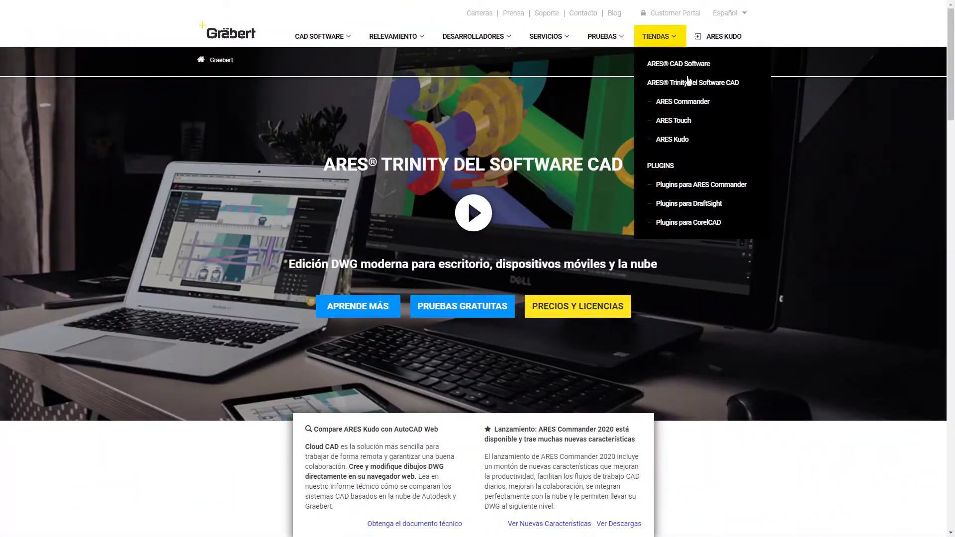
# Open ARES Commander's Precios y Licencias page and scroll through the annual, 3-year and perpetual plans
pyautogui.click(692, 103)
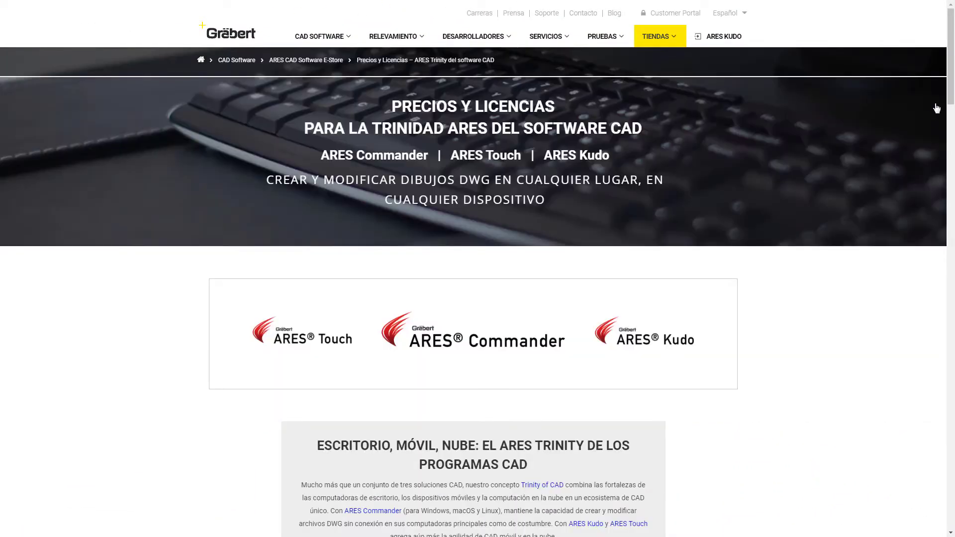
pyautogui.moveTo(951, 97); pyautogui.dragTo(952, 197)
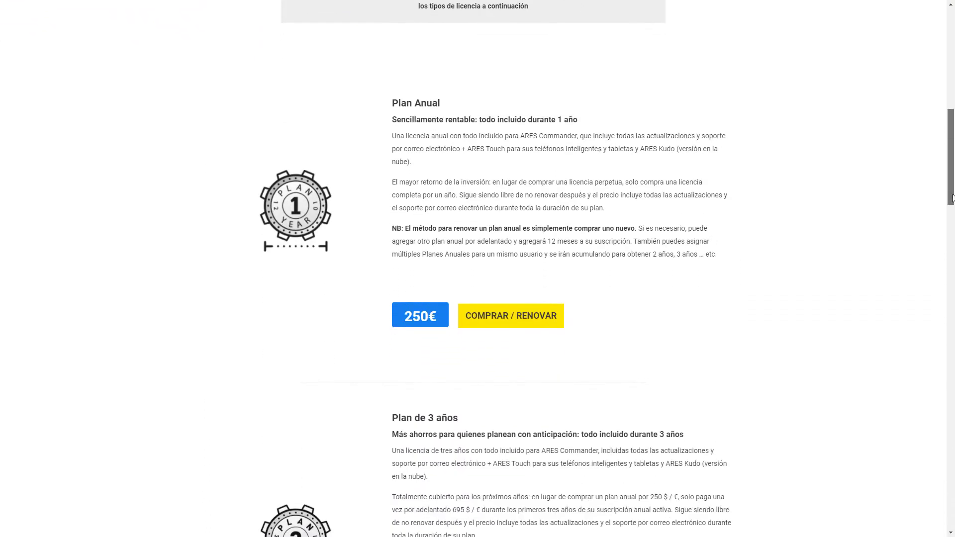
pyautogui.moveTo(952, 132); pyautogui.dragTo(952, 184)
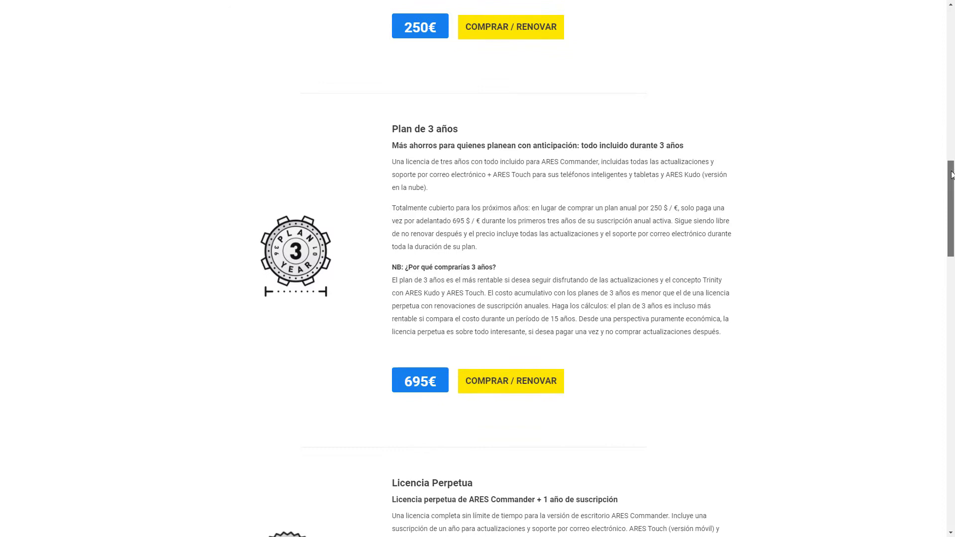
pyautogui.moveTo(952, 174); pyautogui.dragTo(954, 207)
pyautogui.moveTo(951, 236); pyautogui.dragTo(952, 398)
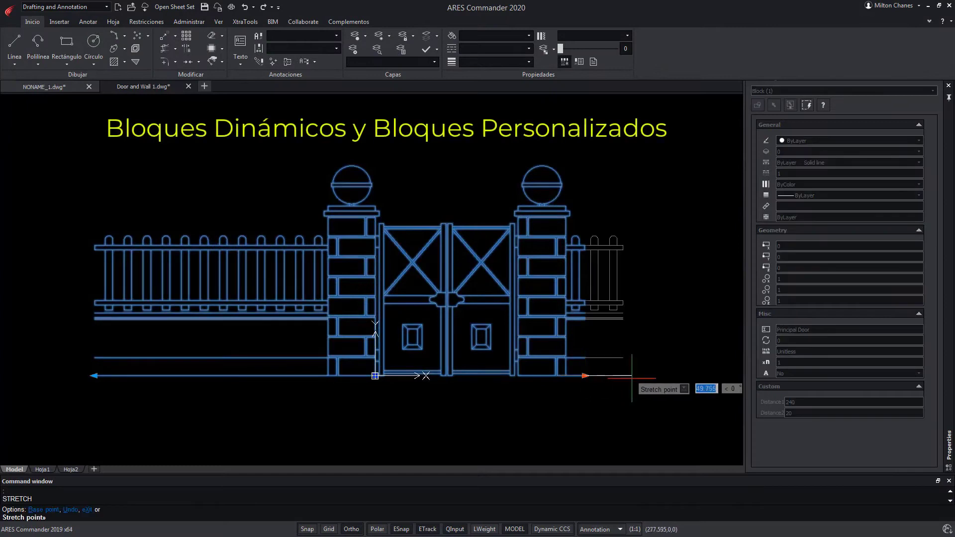
# Stretch the right fence section, flip the door block and set it to closed
pyautogui.click(701, 377)
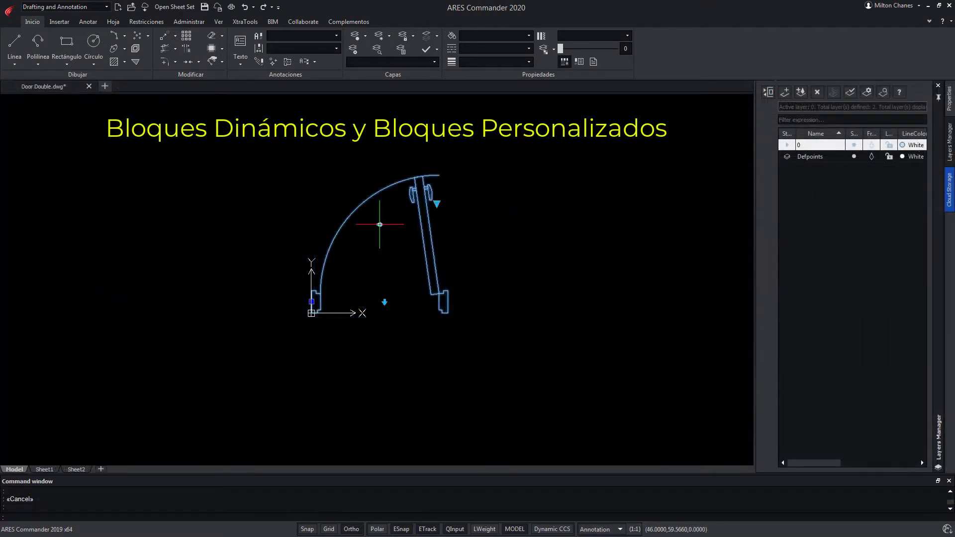
pyautogui.click(379, 225)
pyautogui.click(379, 301)
pyautogui.click(380, 302)
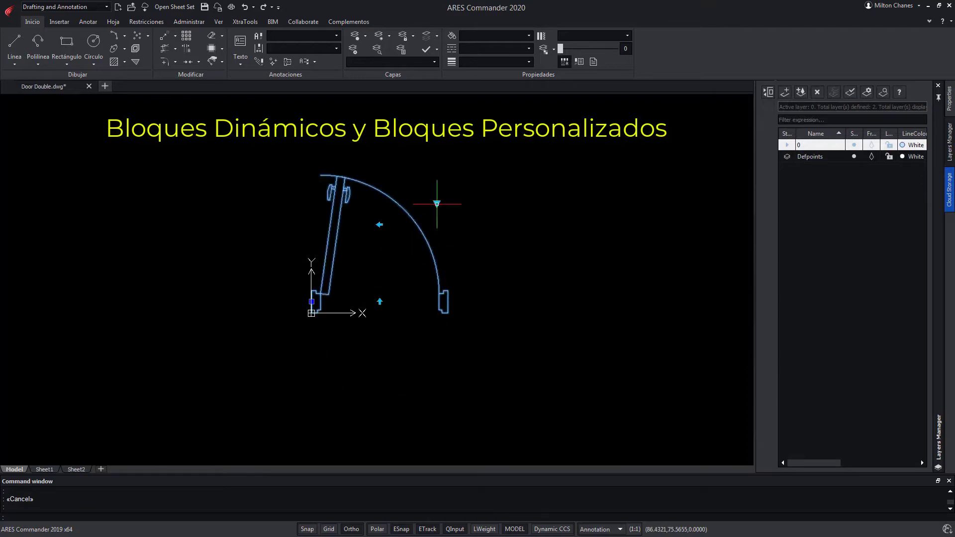
pyautogui.click(436, 205)
pyautogui.click(469, 232)
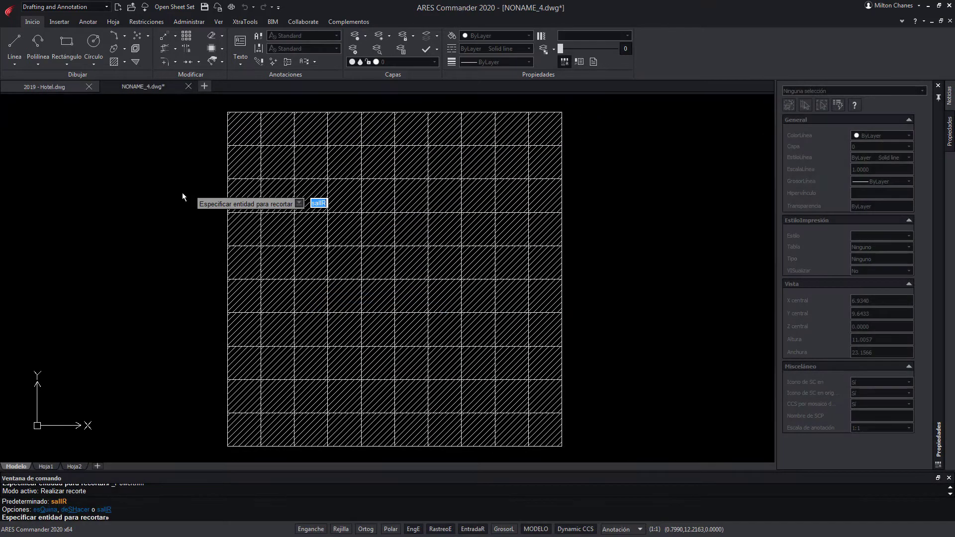
# Power Trim the hatch cells along freehand paths, cutting spiral and outer corridors
pyautogui.scroll(4, 248, 120)
pyautogui.moveTo(255, 123)
pyautogui.mouseDown()
pyautogui.moveTo(247, 142)
pyautogui.moveTo(398, 318)
pyautogui.moveTo(650, 391)
pyautogui.mouseUp()
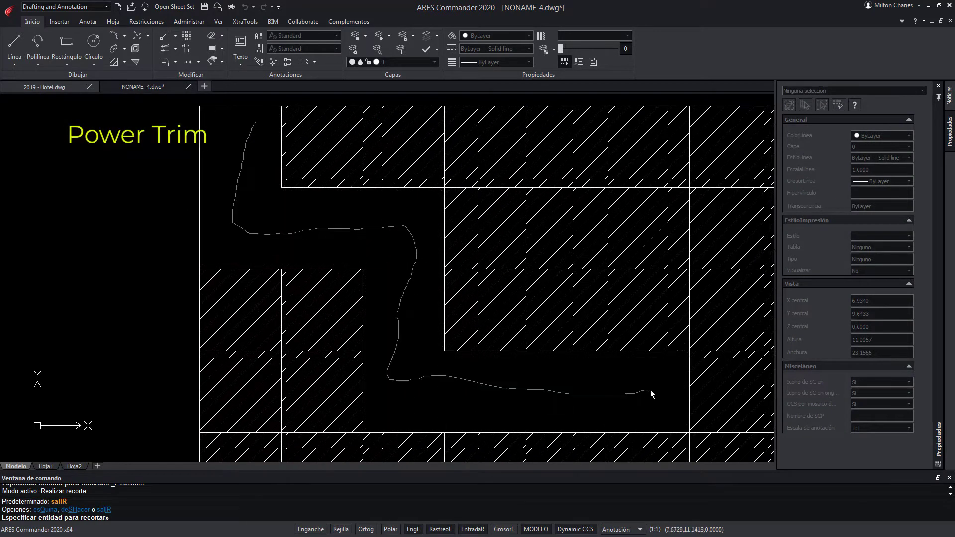
pyautogui.scroll(-3, 649, 390)
pyautogui.moveTo(425, 217)
pyautogui.mouseDown()
pyautogui.moveTo(529, 336)
pyautogui.moveTo(492, 169)
pyautogui.mouseUp()
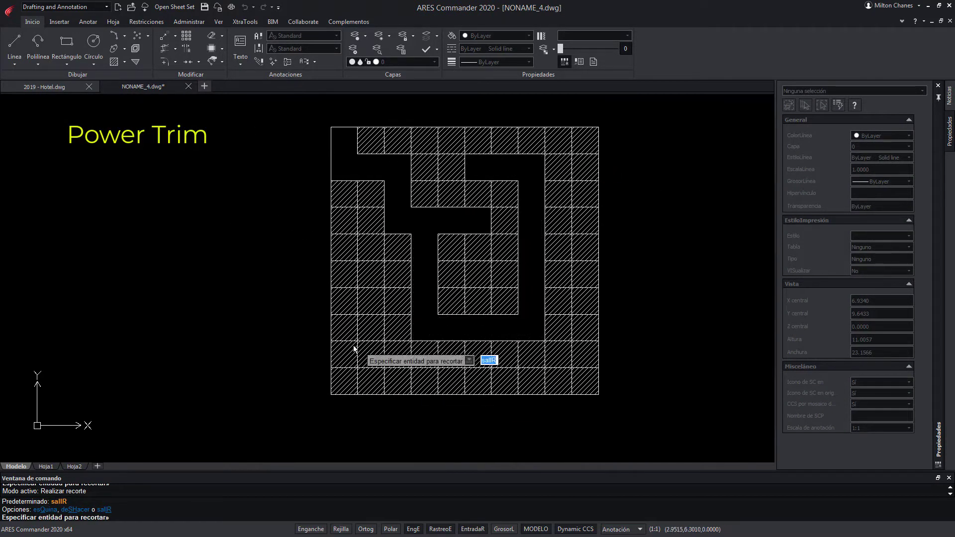
pyautogui.moveTo(368, 258)
pyautogui.mouseDown()
pyautogui.moveTo(375, 352)
pyautogui.moveTo(574, 380)
pyautogui.moveTo(583, 254)
pyautogui.mouseUp()
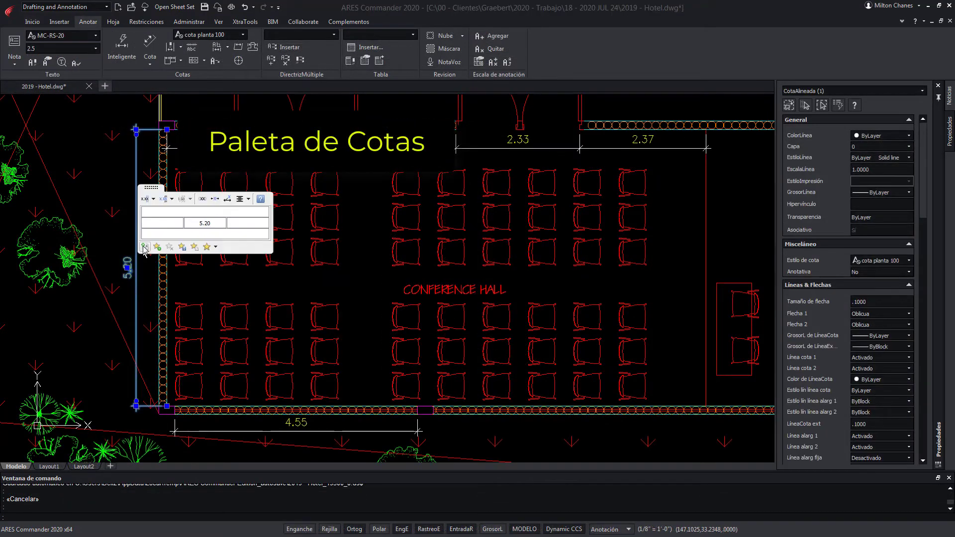
# Add an m suffix to the 5.20 dimension, then play the first ARES Commander 2020 video
pyautogui.click(144, 251)
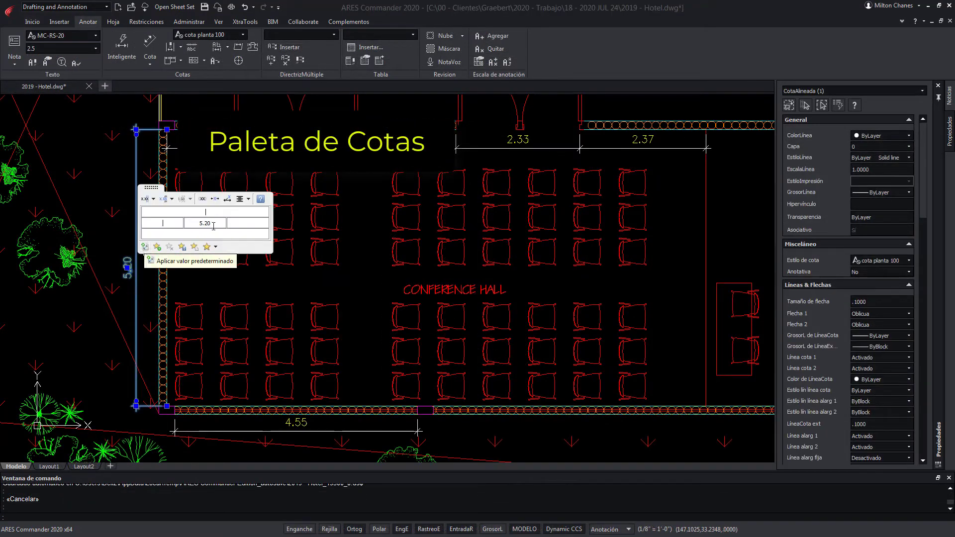
pyautogui.click(264, 239)
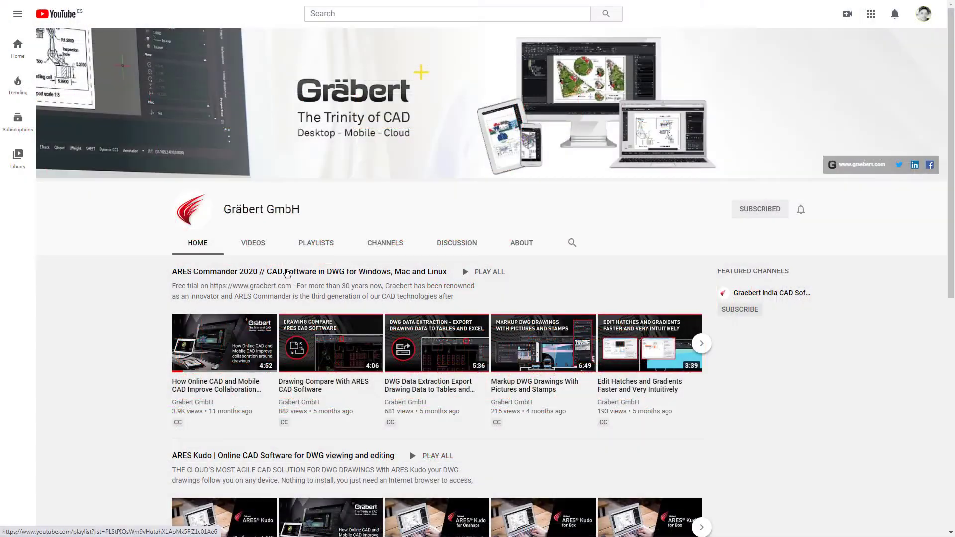
pyautogui.click(283, 273)
pyautogui.click(145, 131)
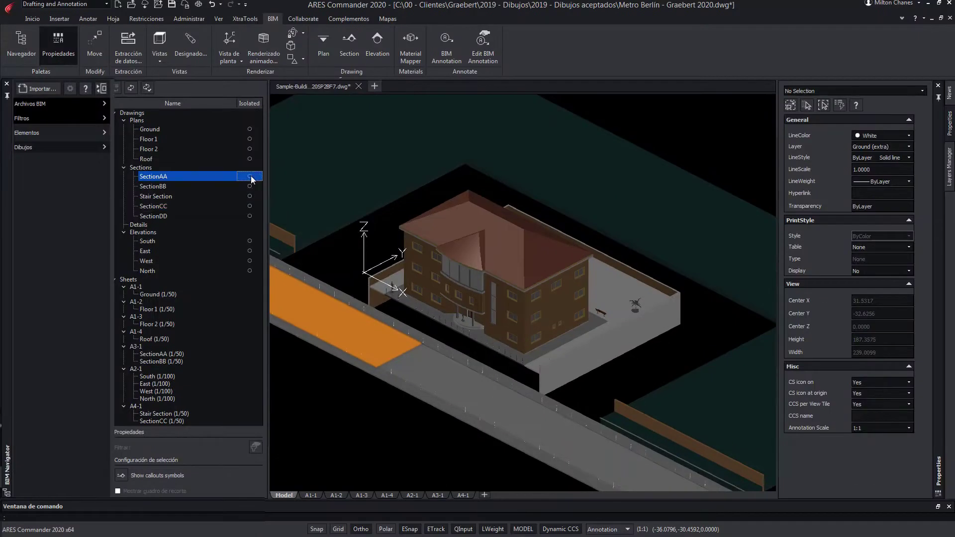
# Isolate SectionAA, then Floor 1, in the BIM Navigator and view sheets A1-1 and A1-3
pyautogui.click(250, 176)
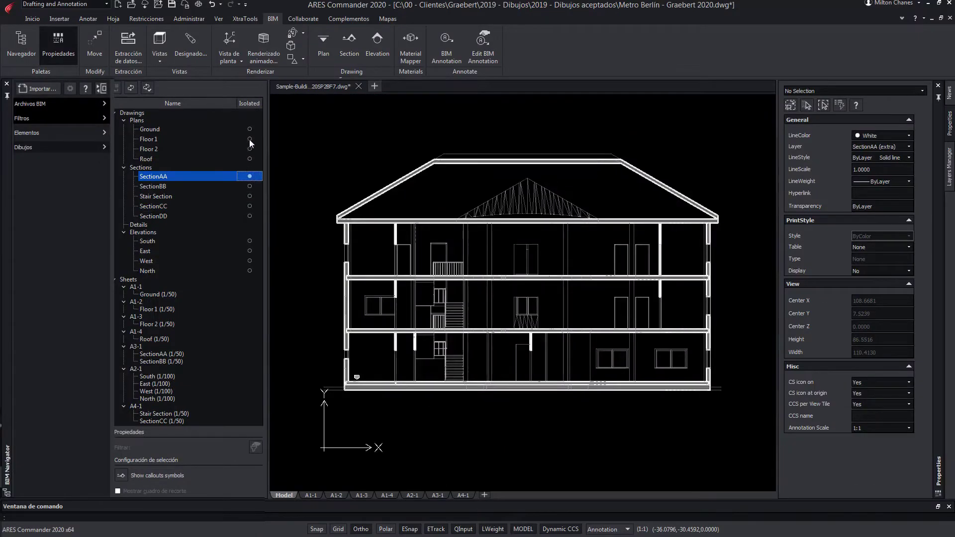
pyautogui.click(250, 140)
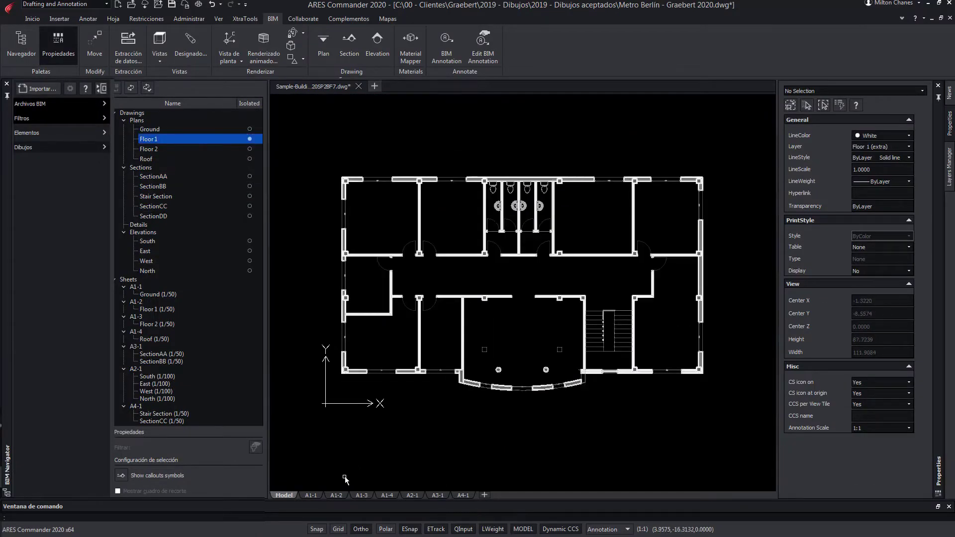
pyautogui.click(310, 498)
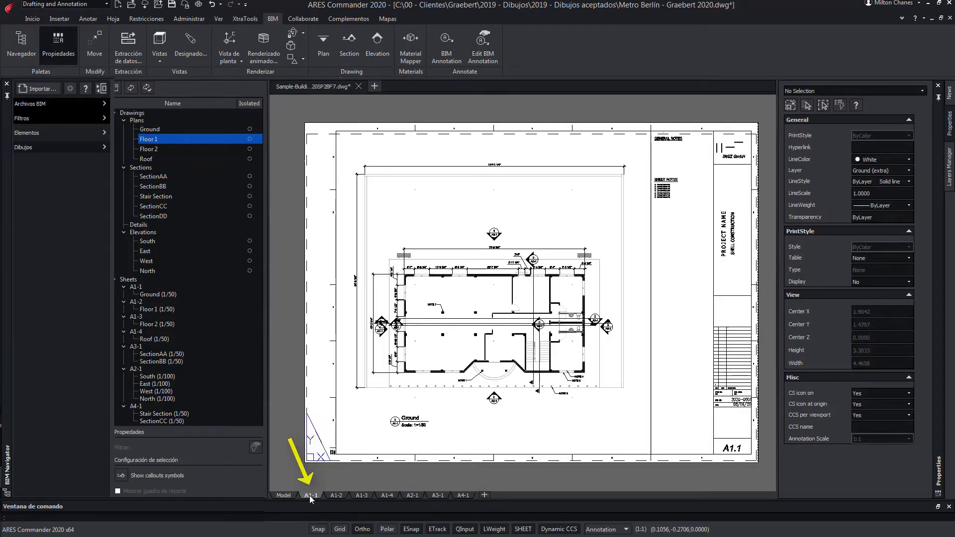
pyautogui.click(360, 495)
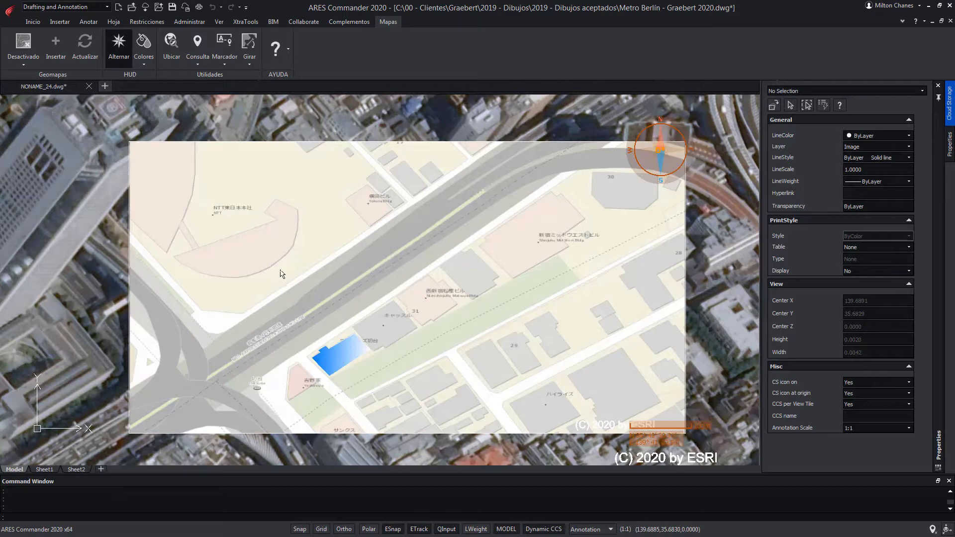
# Zoom in on the geomap building, then back out to the satellite view
pyautogui.scroll(1, 289, 383)
pyautogui.scroll(1, 323, 405)
pyautogui.scroll(1, 337, 405)
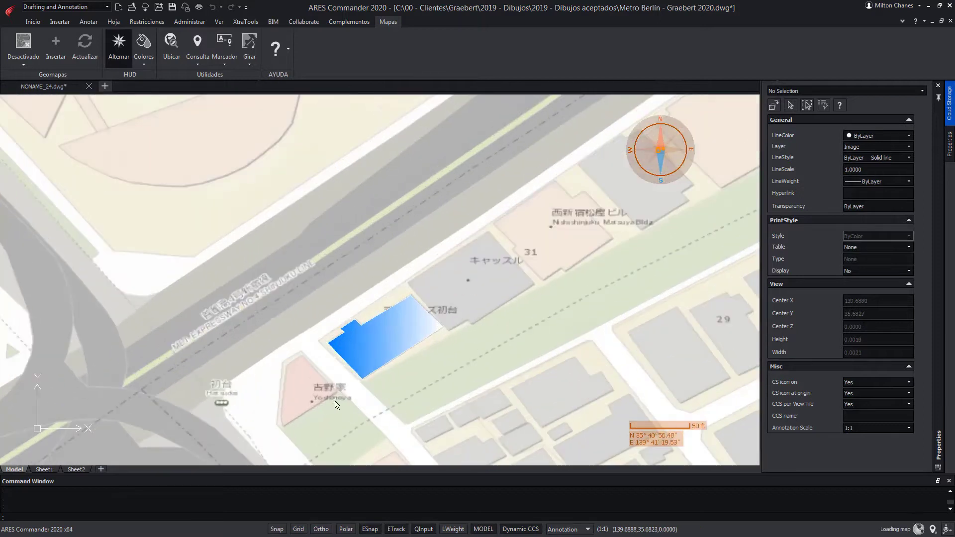
pyautogui.scroll(1, 315, 416)
pyautogui.scroll(1, 348, 405)
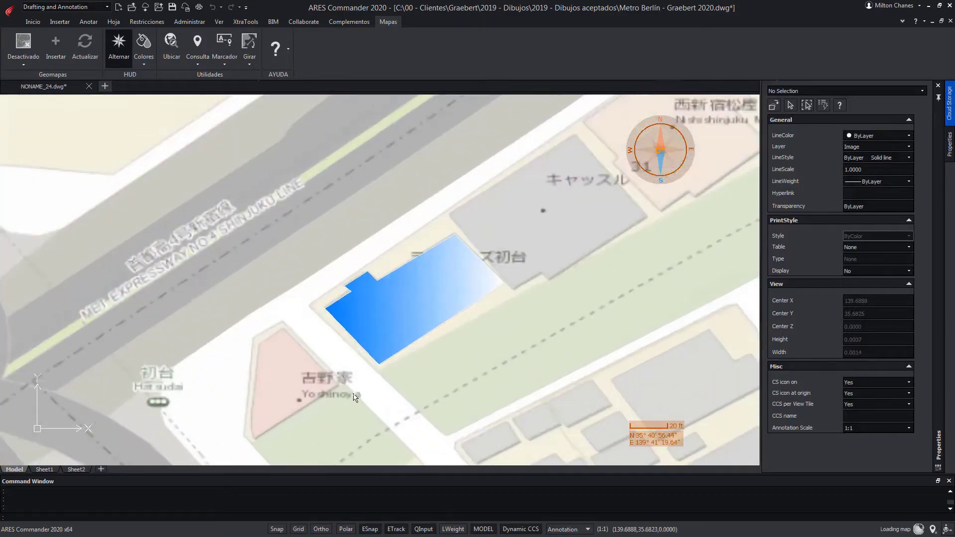
pyautogui.scroll(1, 356, 397)
pyautogui.scroll(1, 401, 380)
pyautogui.scroll(1, 526, 271)
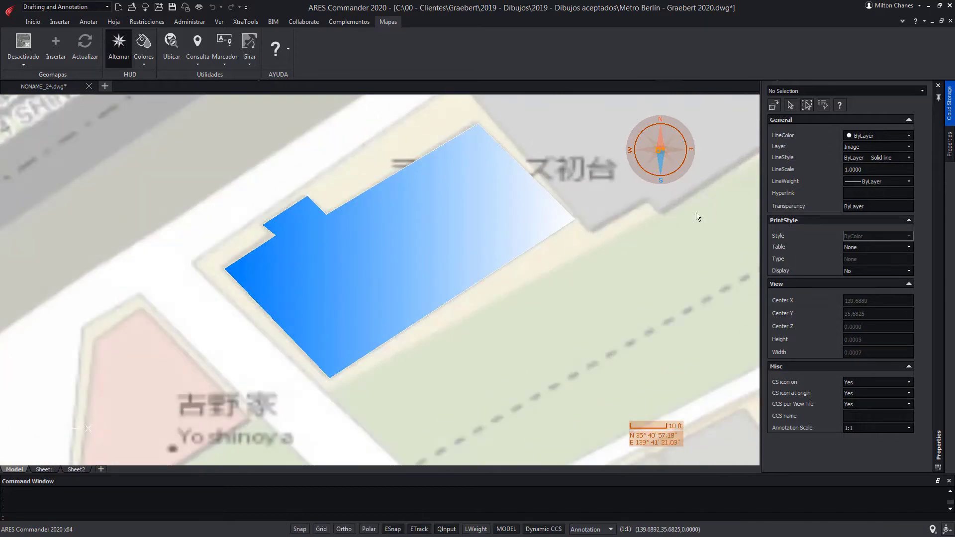
pyautogui.scroll(-2, 345, 342)
pyautogui.scroll(-1, 345, 342)
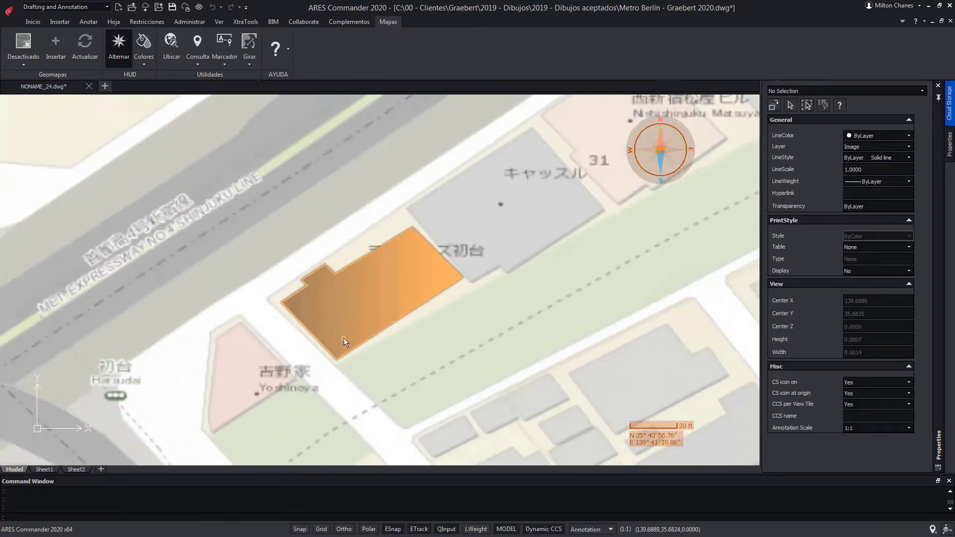
pyautogui.scroll(-2, 345, 341)
pyautogui.scroll(-1, 345, 342)
pyautogui.scroll(-1, 344, 341)
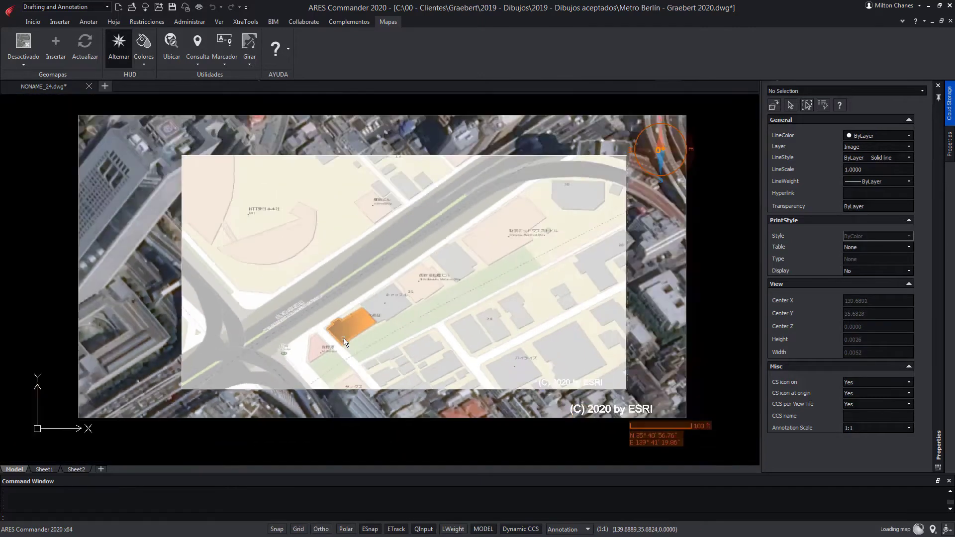
pyautogui.scroll(-1, 345, 342)
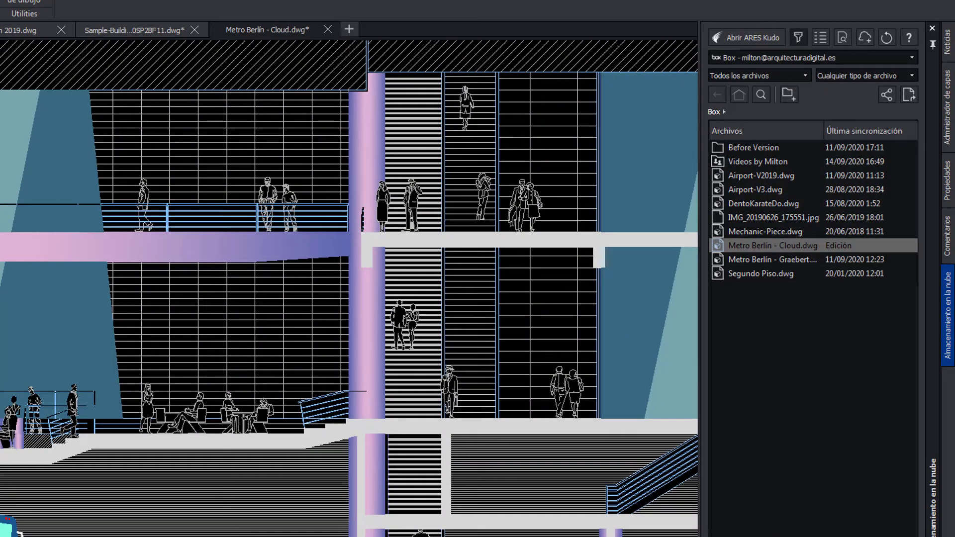
# Activate a share link for Metro Berlin - Cloud.dwg from its sharing options and copy it
pyautogui.rightClick(789, 243)
pyautogui.click(855, 365)
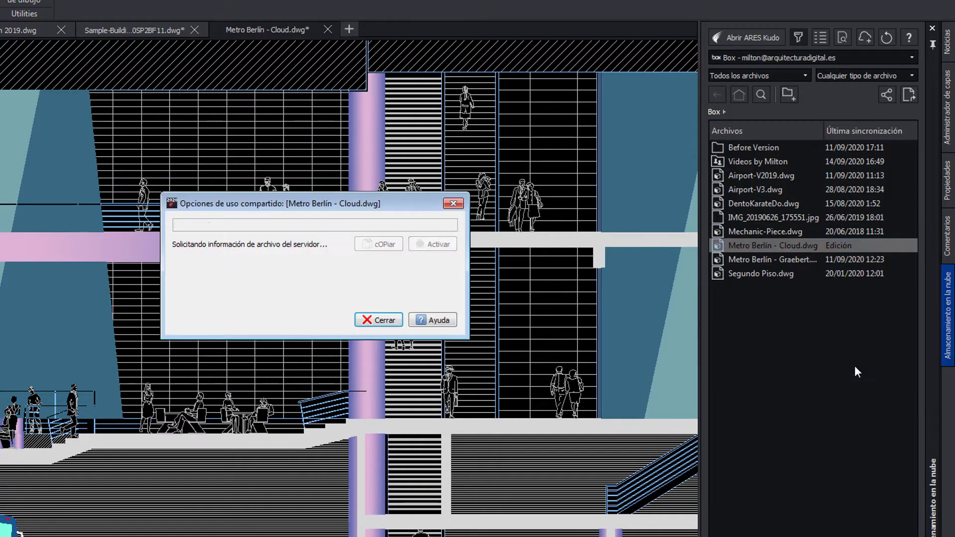
pyautogui.click(447, 246)
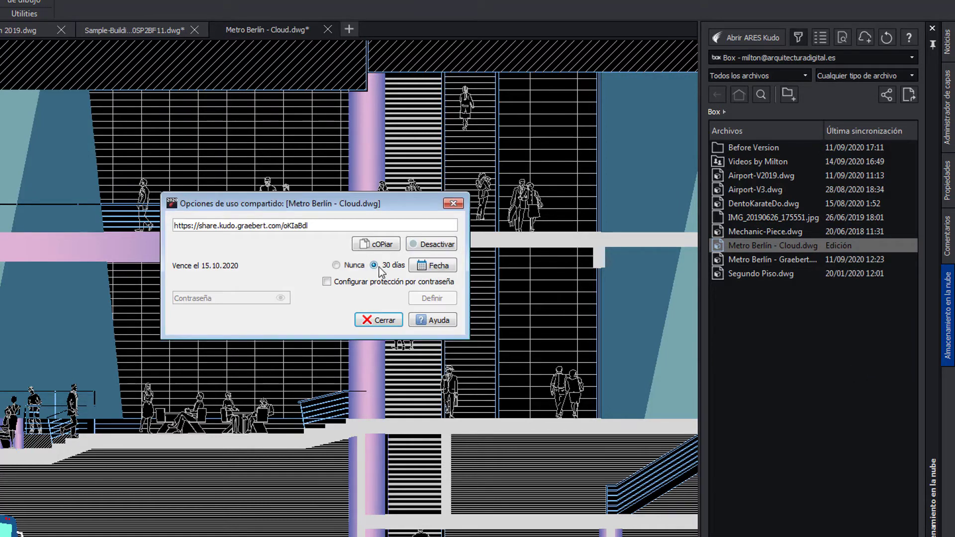
pyautogui.click(382, 244)
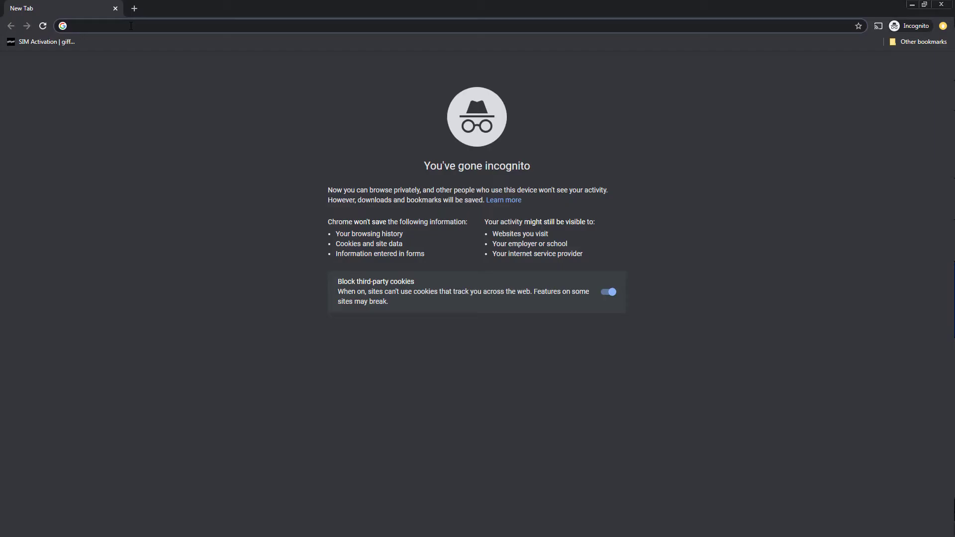
# Paste the copied share link into Chrome's address bar and open it
pyautogui.click(210, 44)
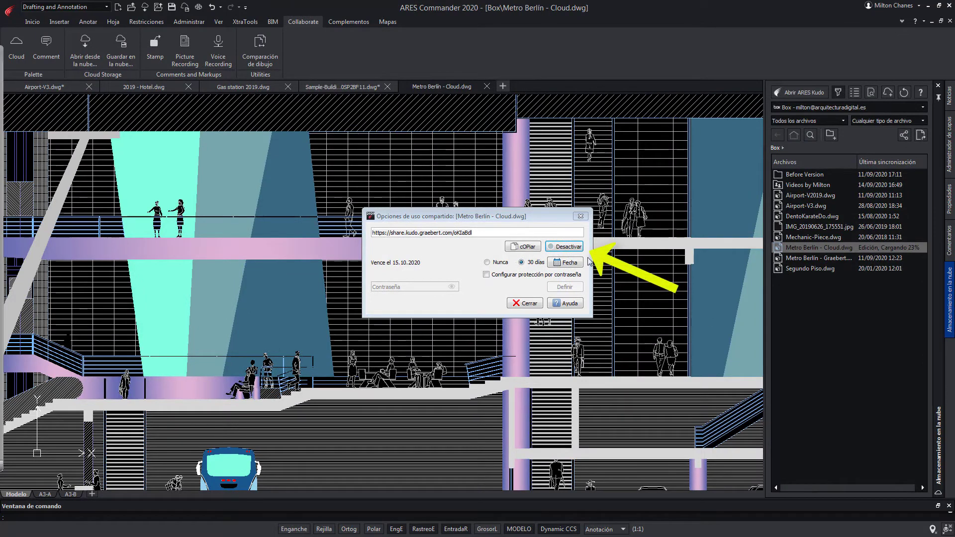
# Deactivate the share link, then list the Box, Dropbox and Google Drive accounts, keeping Box
pyautogui.click(572, 248)
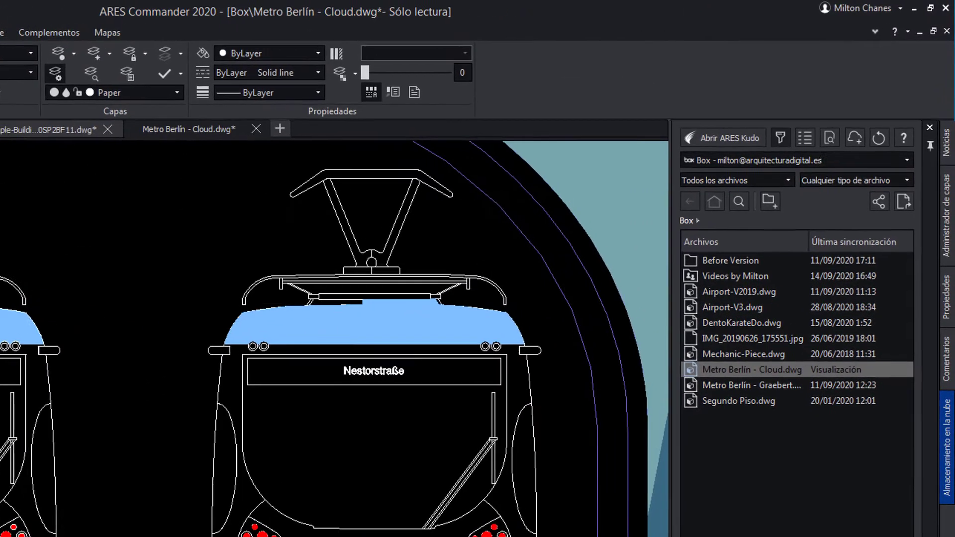
pyautogui.click(873, 106)
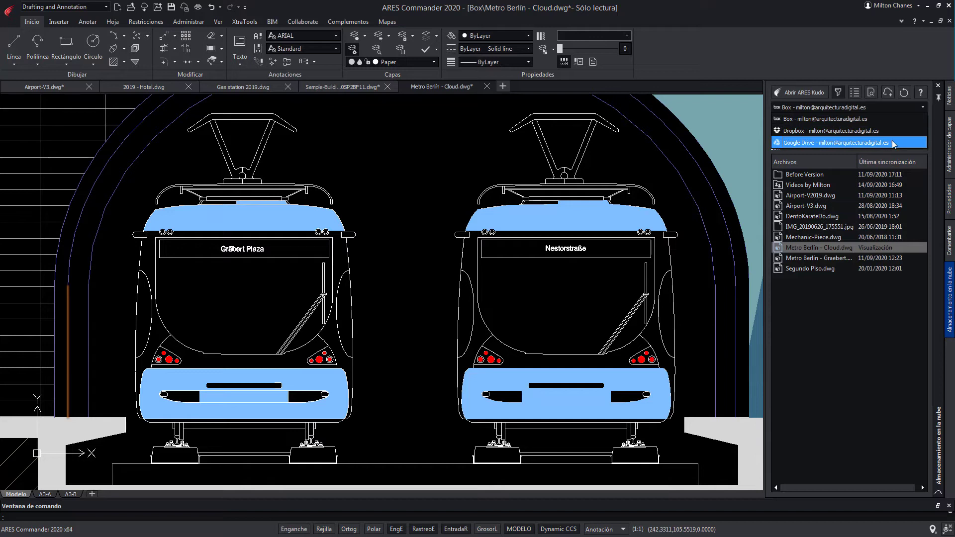
pyautogui.click(891, 357)
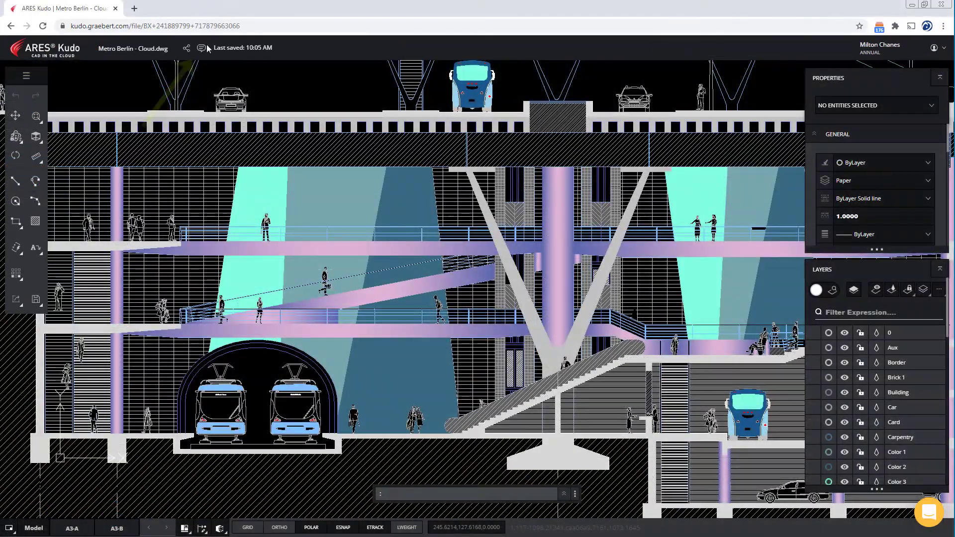
# Show the comments, expand the Barandillas - Cambiar diseño note and zoom to its railing
pyautogui.click(913, 179)
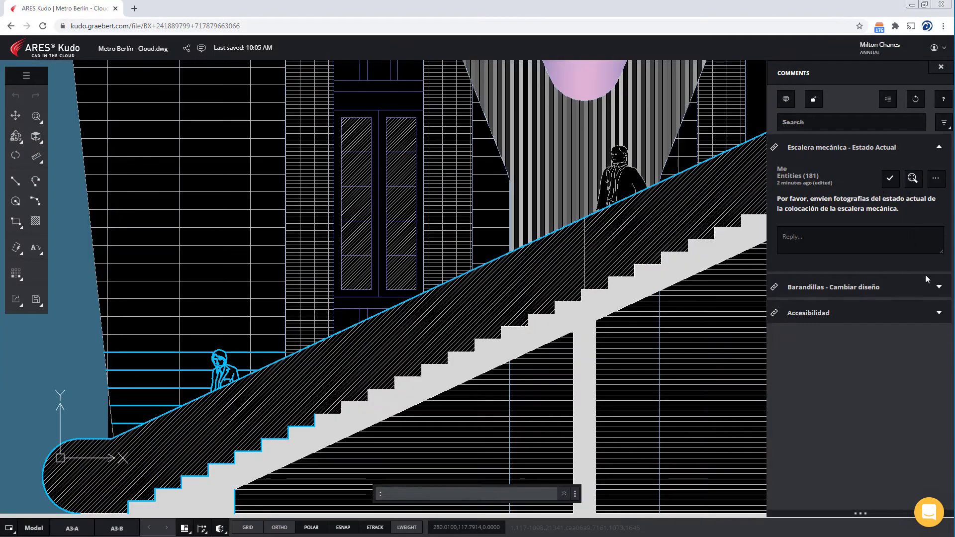
pyautogui.click(940, 287)
pyautogui.click(913, 319)
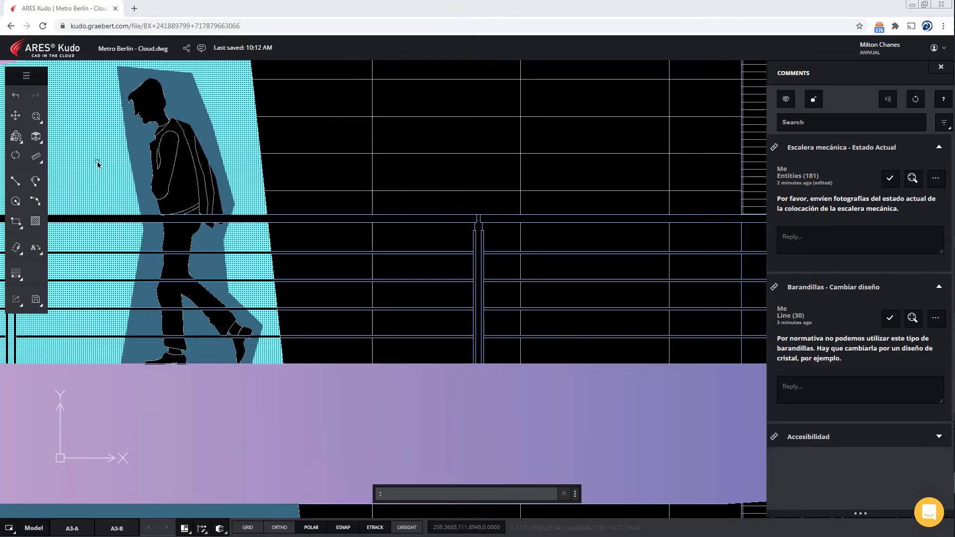
# Browse the insert and modify command menus, snap settings and 2D/3D visual styles
pyautogui.click(27, 76)
pyautogui.moveTo(69, 102)
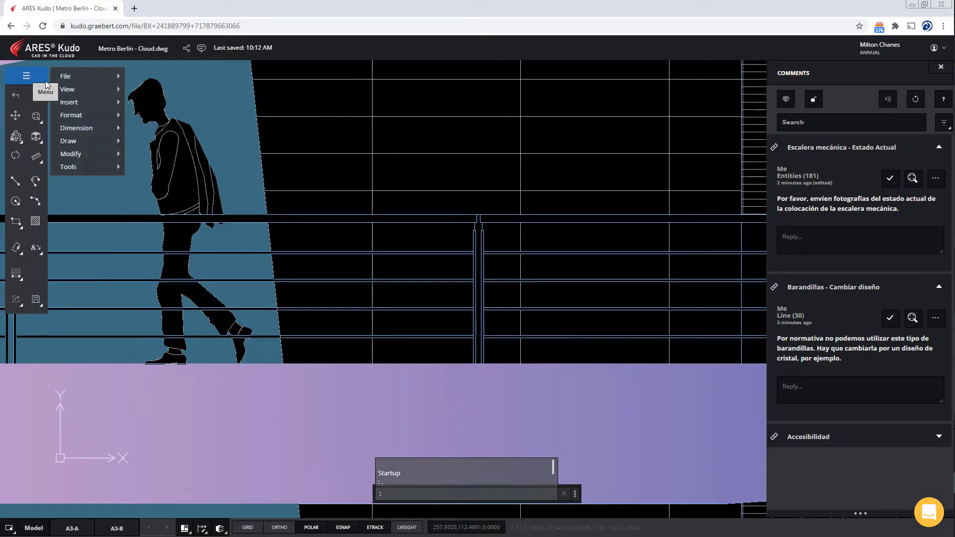
pyautogui.click(22, 228)
pyautogui.click(22, 280)
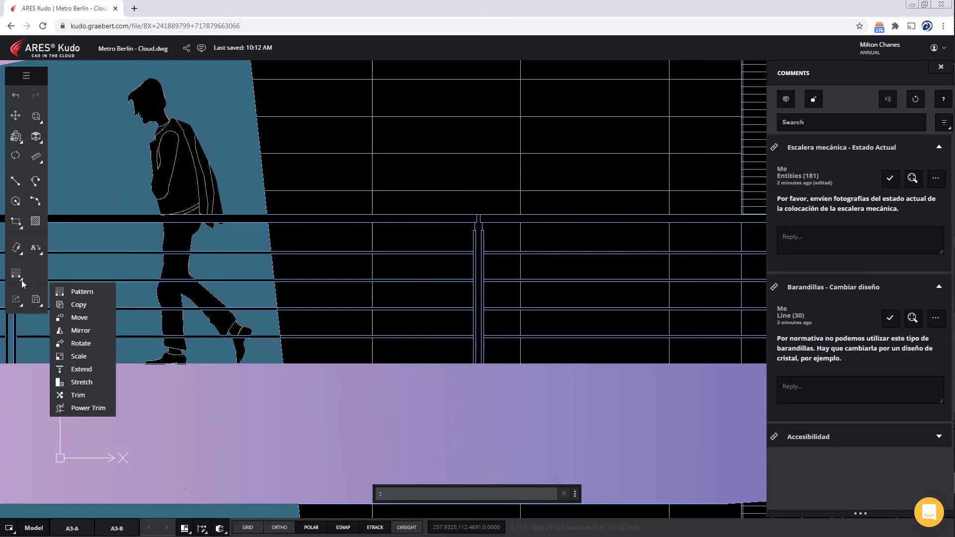
pyautogui.click(202, 528)
pyautogui.click(219, 529)
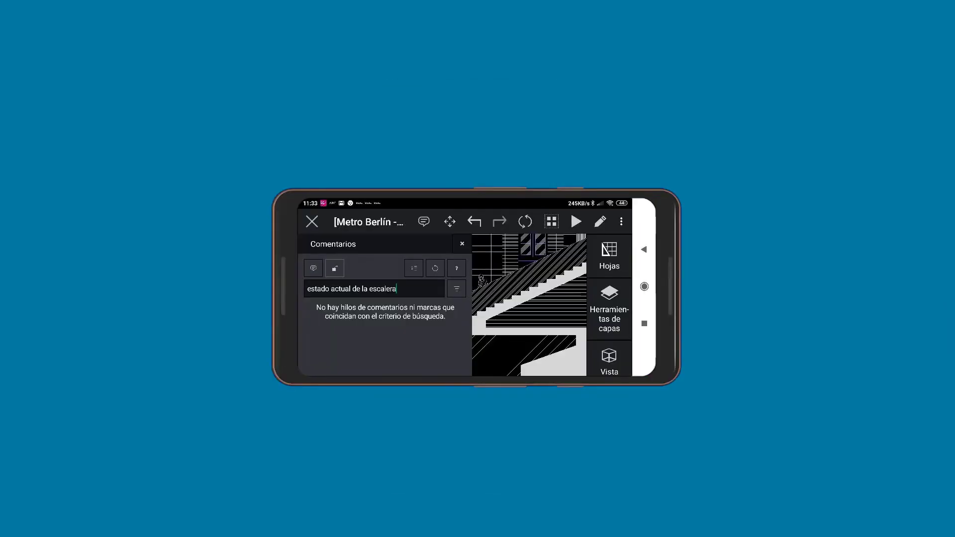
# Measure the distance between two points on the tram with Obtener distancia
pyautogui.click(609, 333)
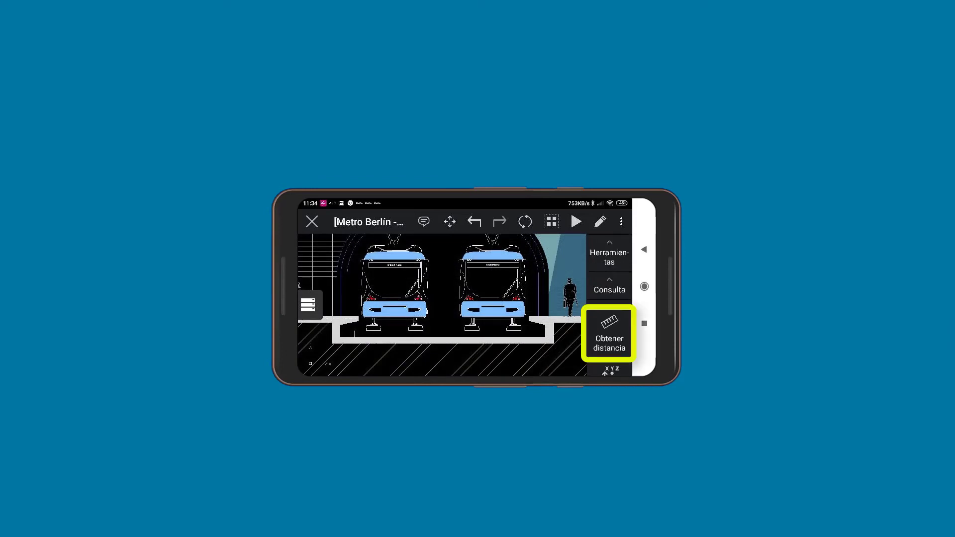
pyautogui.scroll(5, 393, 309)
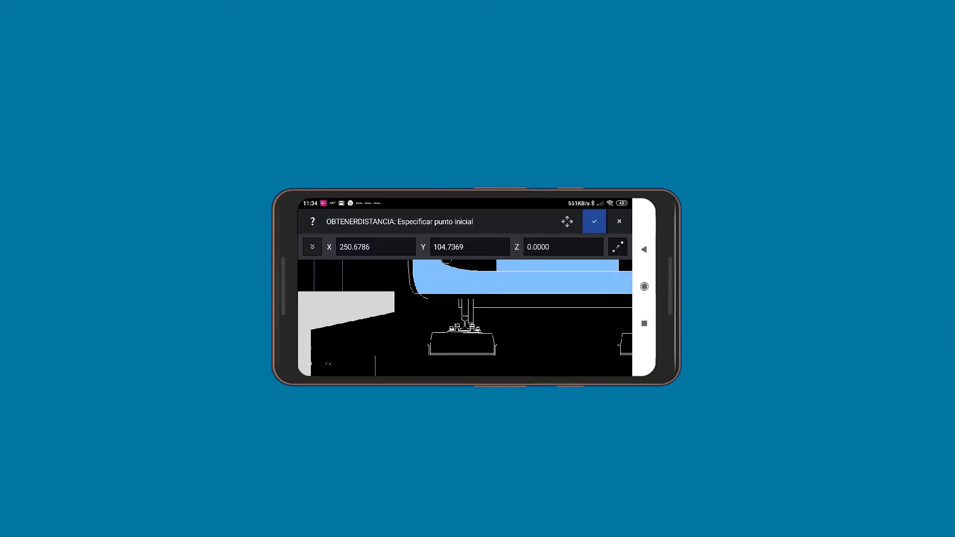
pyautogui.click(395, 294)
pyautogui.moveTo(394, 294); pyautogui.dragTo(499, 285)
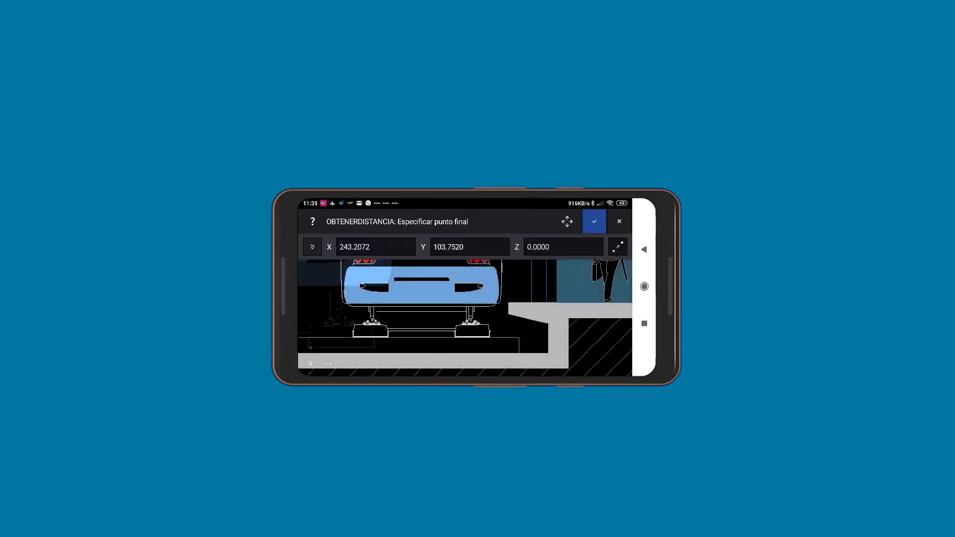
pyautogui.click(499, 285)
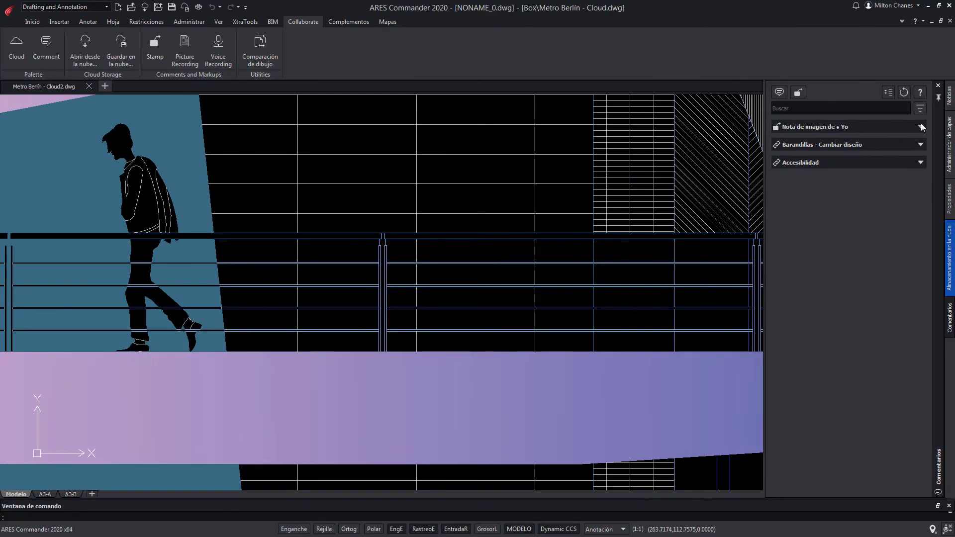
# Include resolved comments in the list and expand the image note to see its photo
pyautogui.click(920, 109)
pyautogui.click(902, 185)
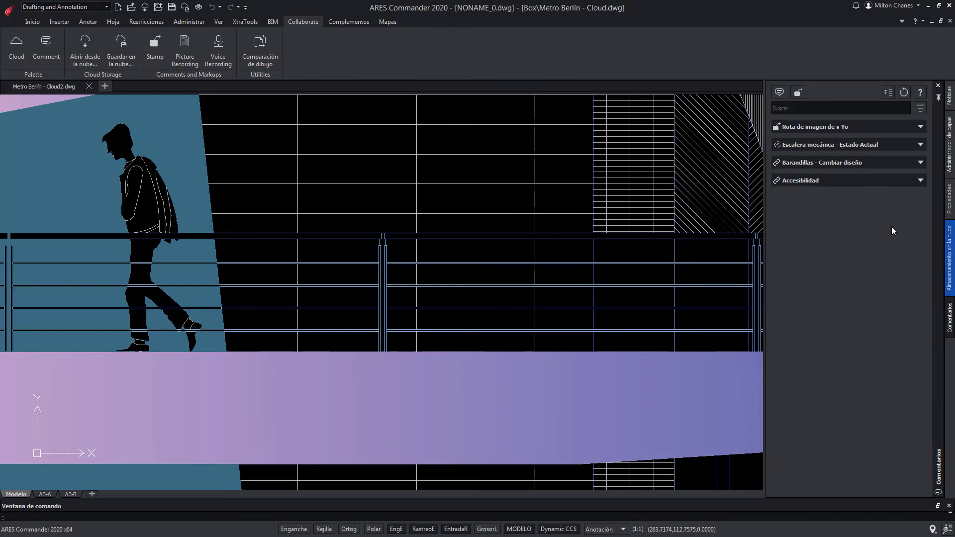
pyautogui.click(921, 127)
# Place an APROBADO stamp beside the escalator, then expand and zoom to its comment
pyautogui.click(799, 92)
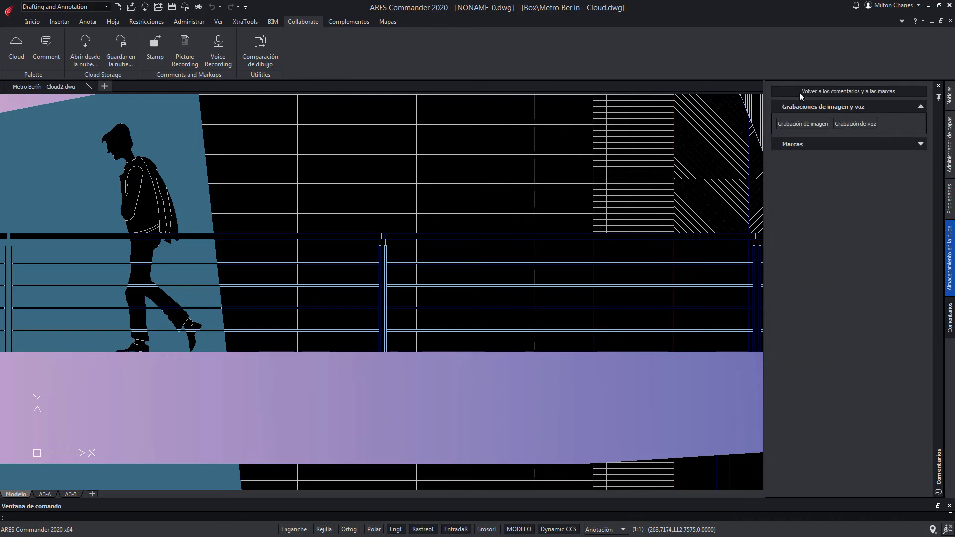
pyautogui.click(803, 144)
pyautogui.click(801, 174)
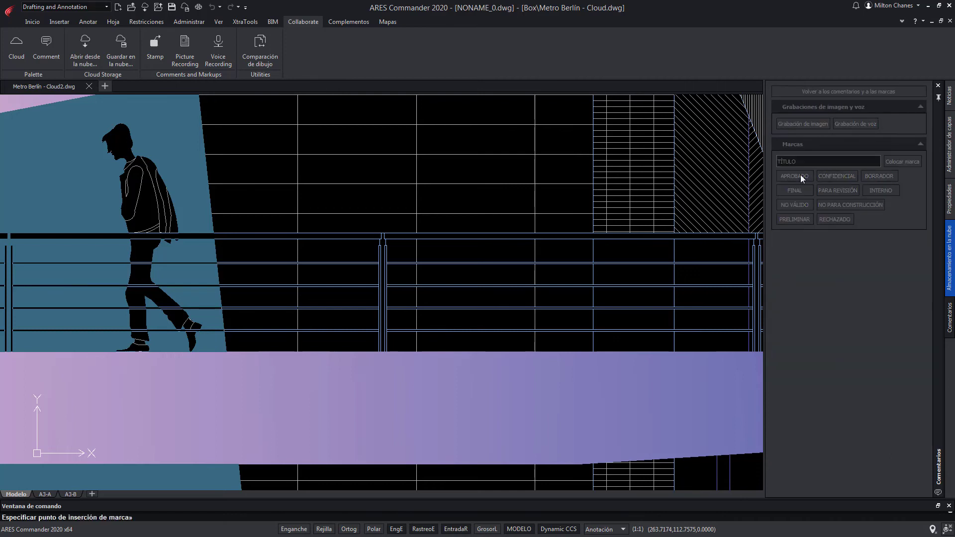
pyautogui.scroll(-3, 642, 191)
pyautogui.scroll(-3, 642, 192)
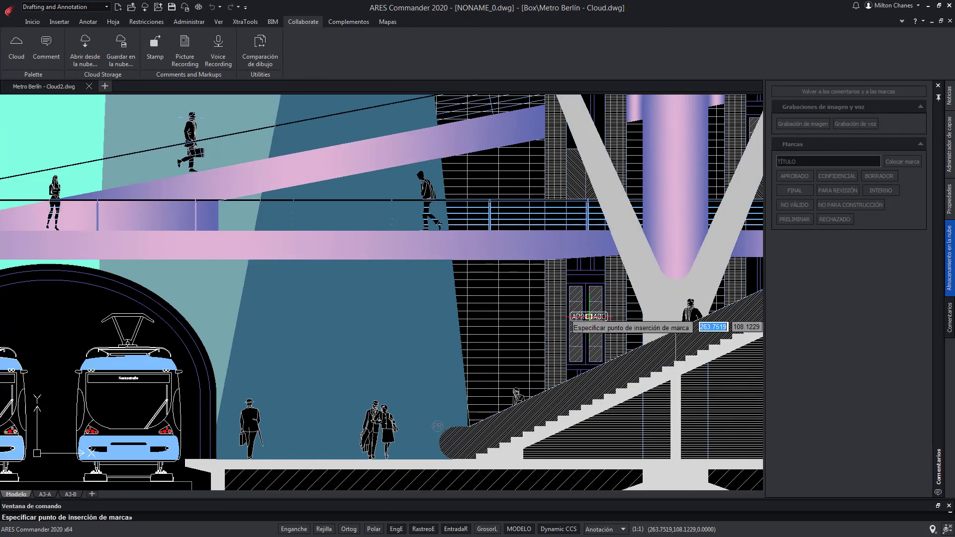
pyautogui.scroll(2, 437, 460)
pyautogui.scroll(5, 438, 460)
pyautogui.click(422, 366)
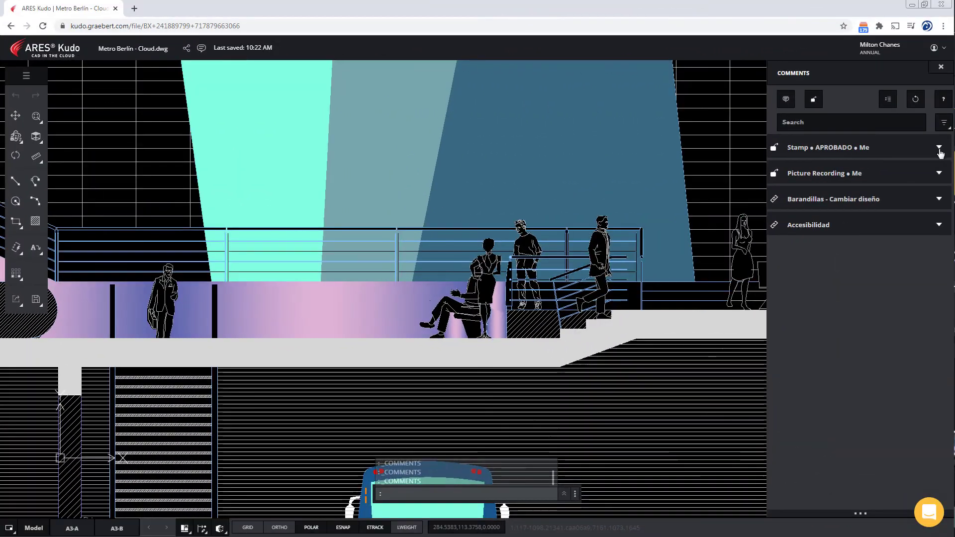
pyautogui.click(940, 150)
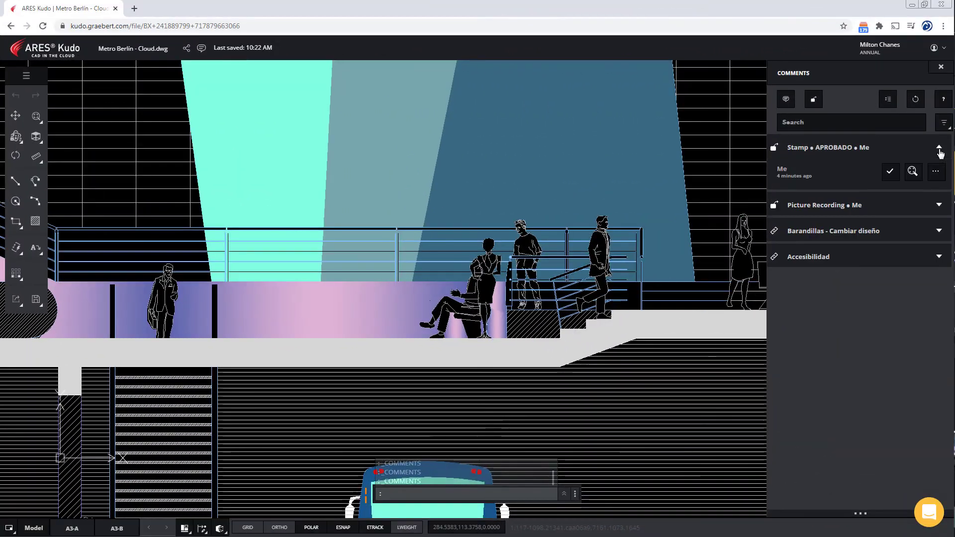
pyautogui.click(912, 171)
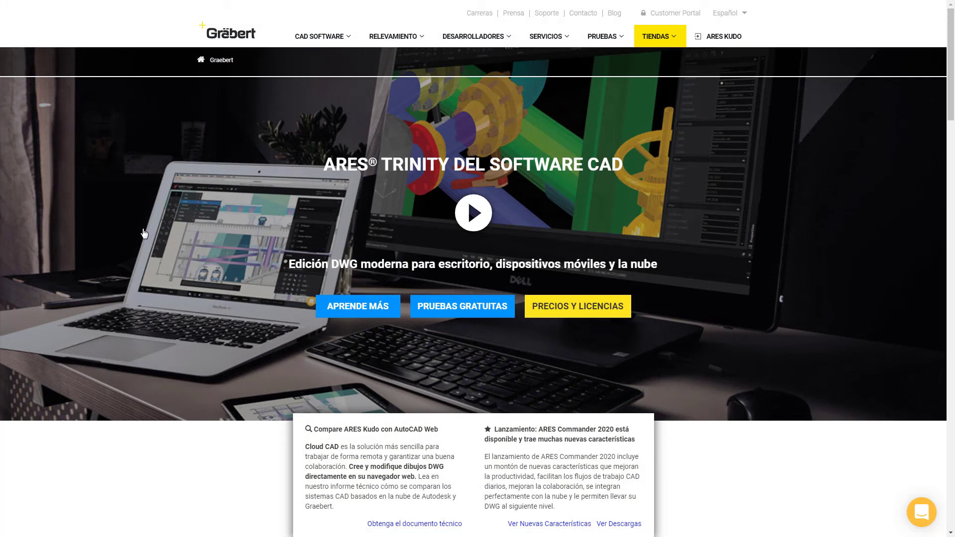
# Go to the PRUEBAS GRATUITAS page and scroll down to the DESCARGA ARES COMMANDER button
pyautogui.click(492, 315)
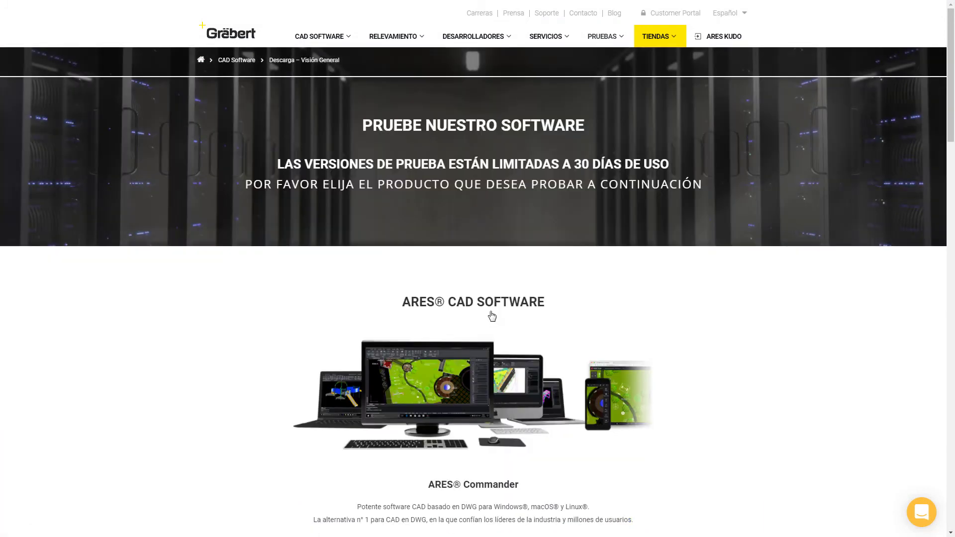
pyautogui.scroll(-1, 849, 372)
pyautogui.scroll(-2, 849, 372)
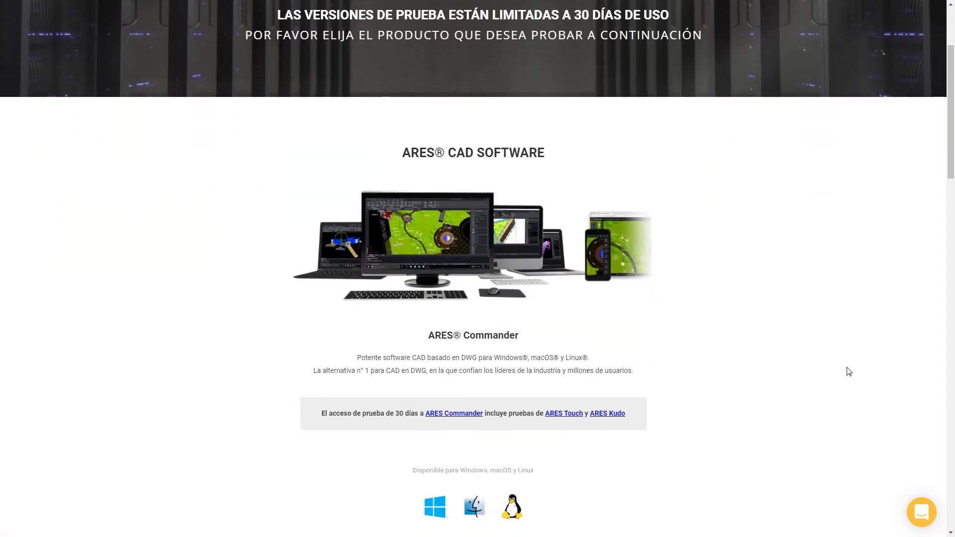
pyautogui.scroll(-2, 849, 372)
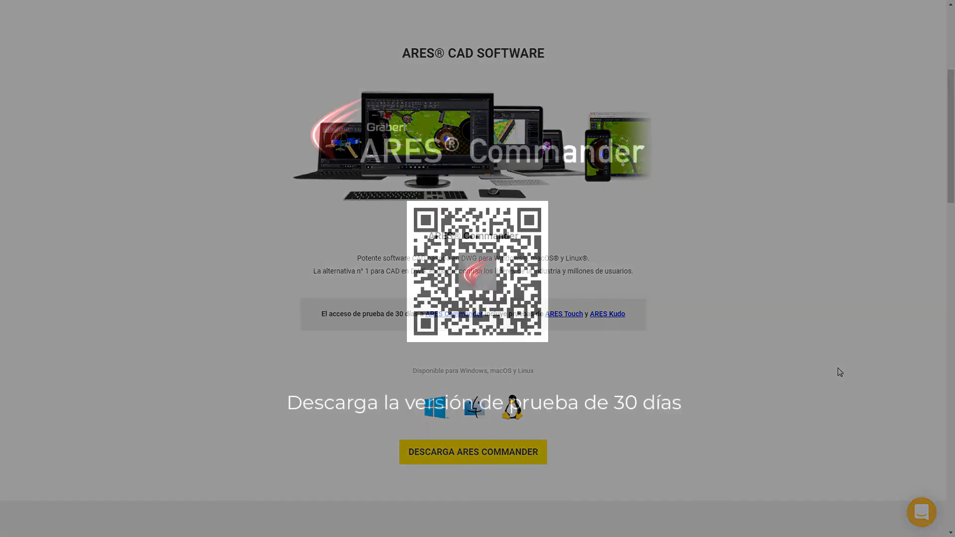